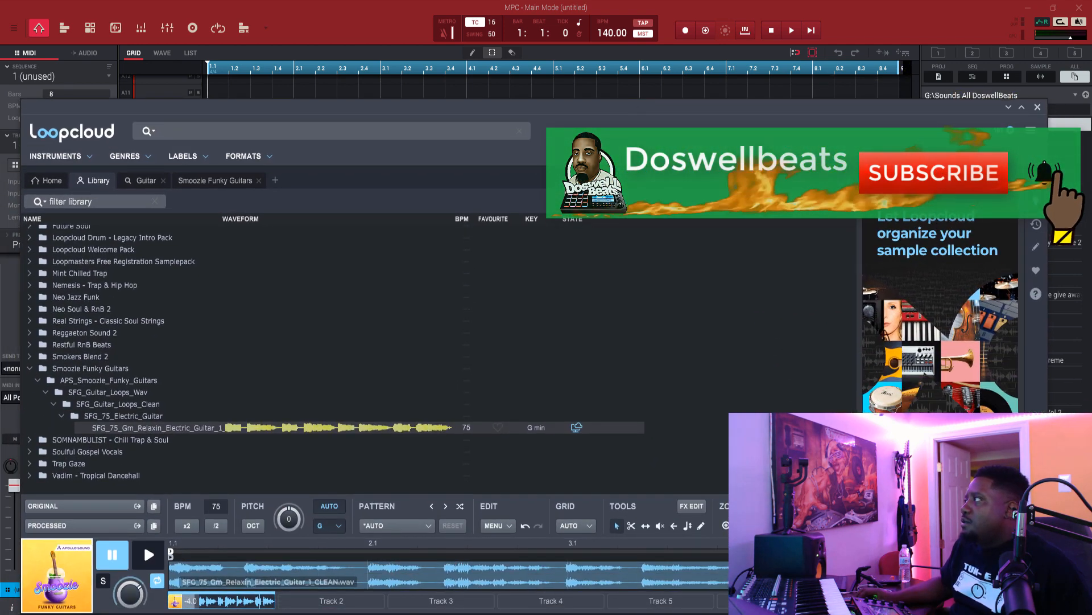
Narrow the Loopcloud window and add the sample SFG_75_Gm_Relaxin_Electric_Guitar_1_CLEAN to the MPC project's sample pool.
drag(1047, 284, 664, 285)
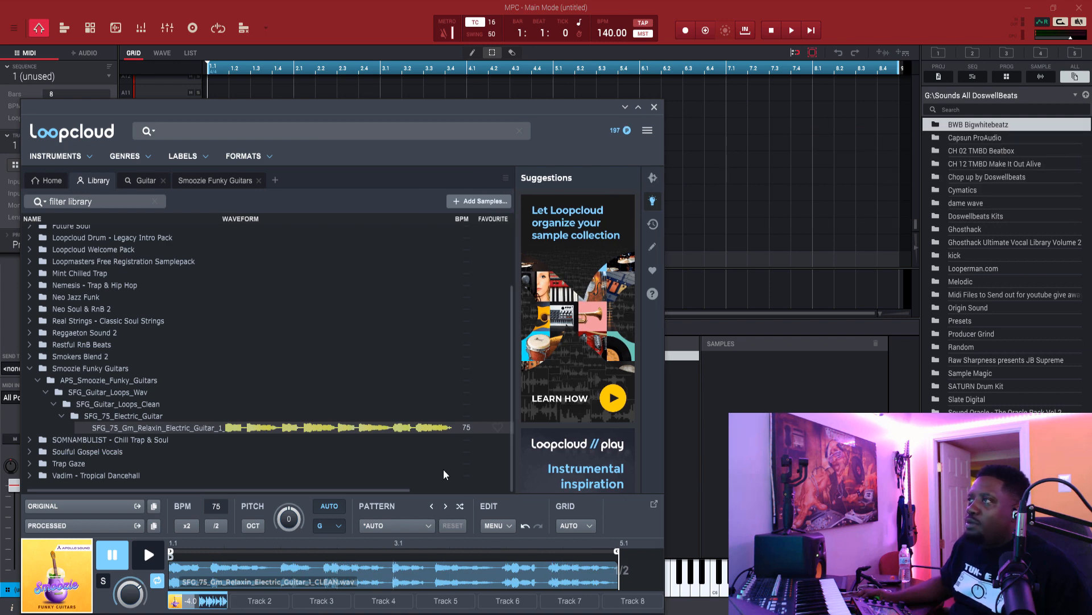
drag(276, 428, 737, 380)
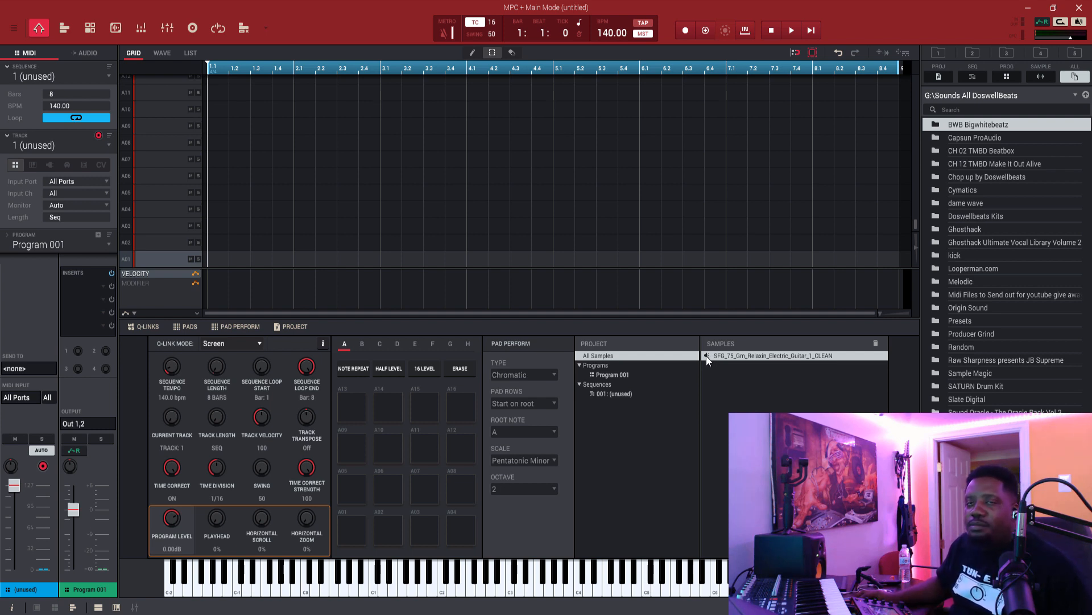
Switch to Loopcloud, enlarge its window and look through the factory pattern presets, including the Leads category.
key(alt+Tab)
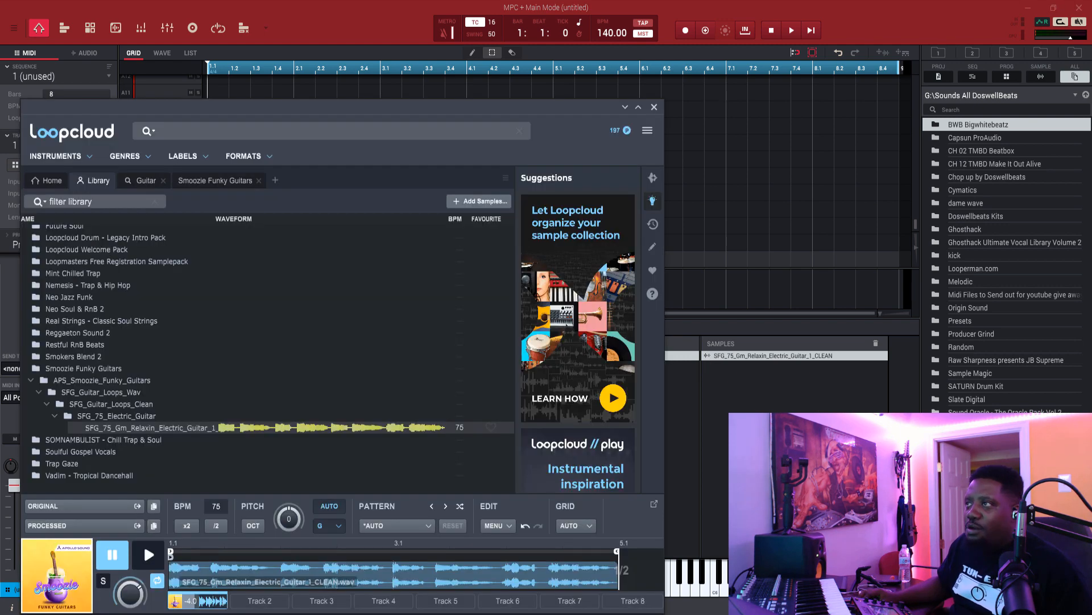
double_click(587, 106)
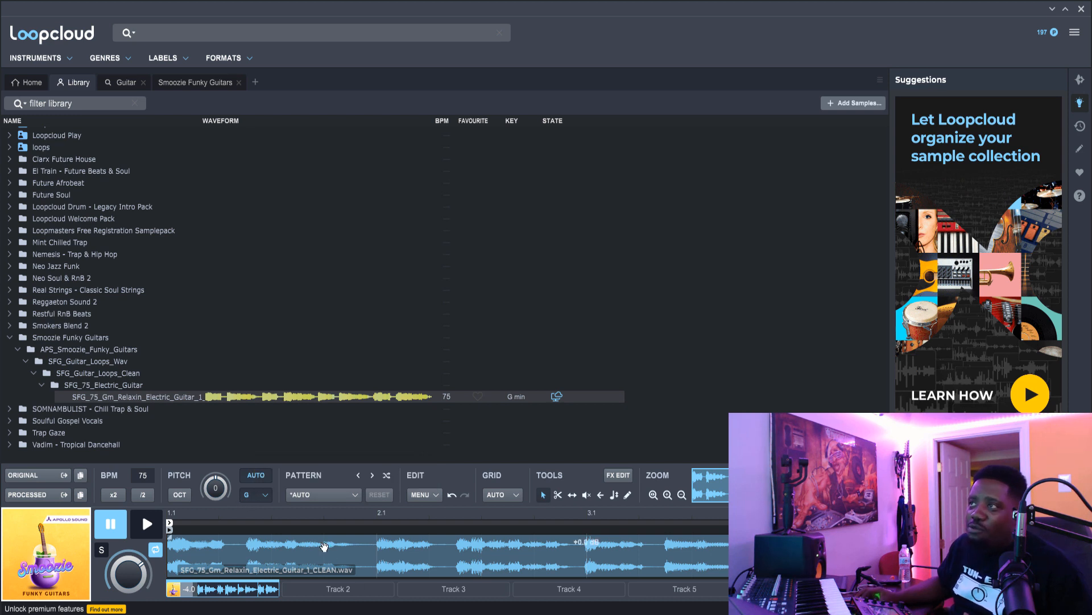
click(353, 494)
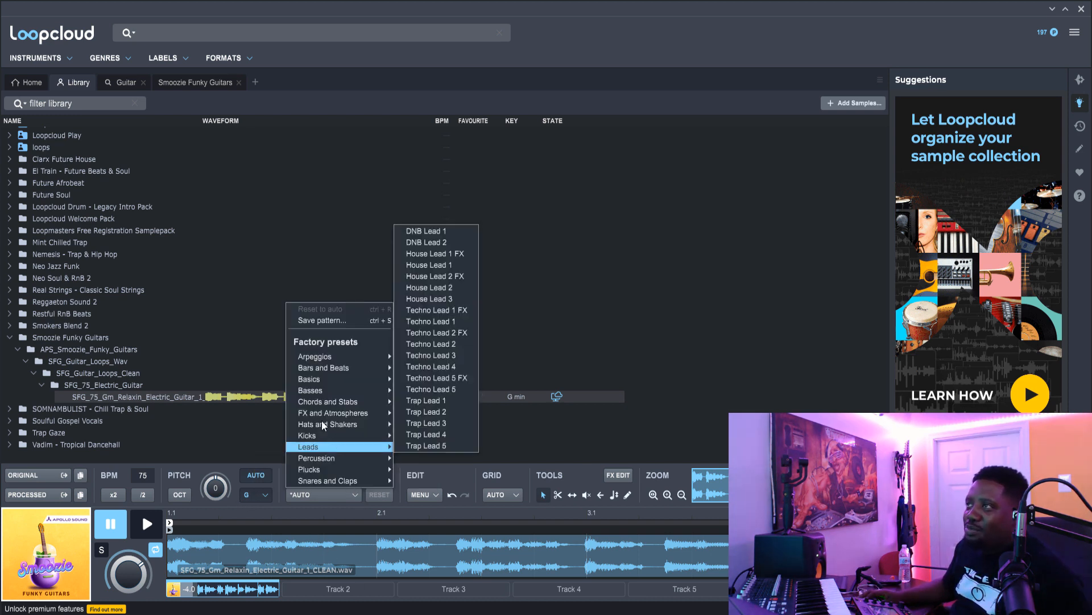
mouse_move(324, 436)
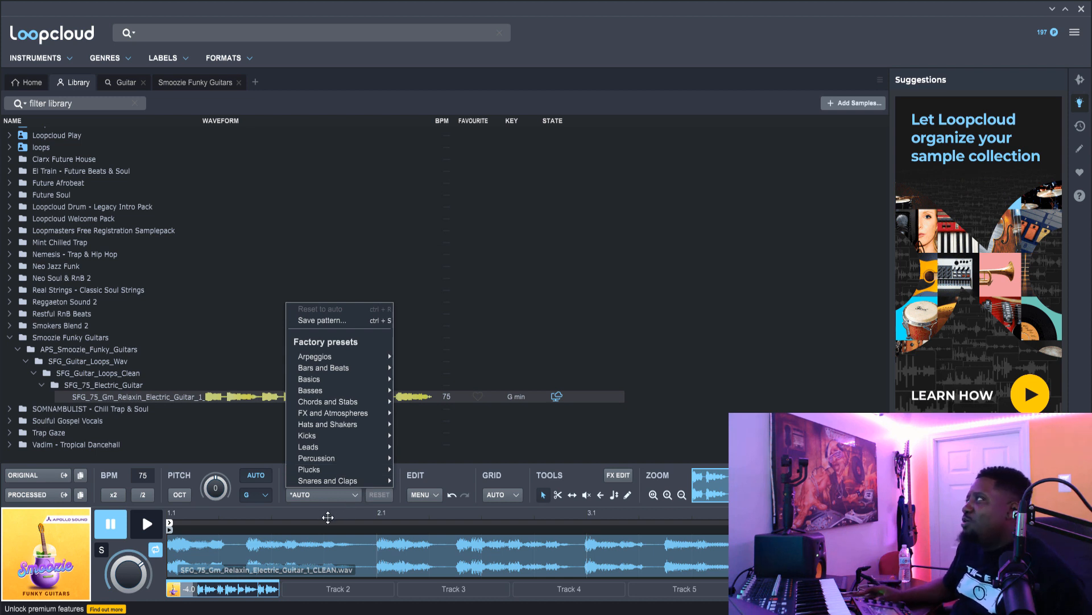
click(506, 6)
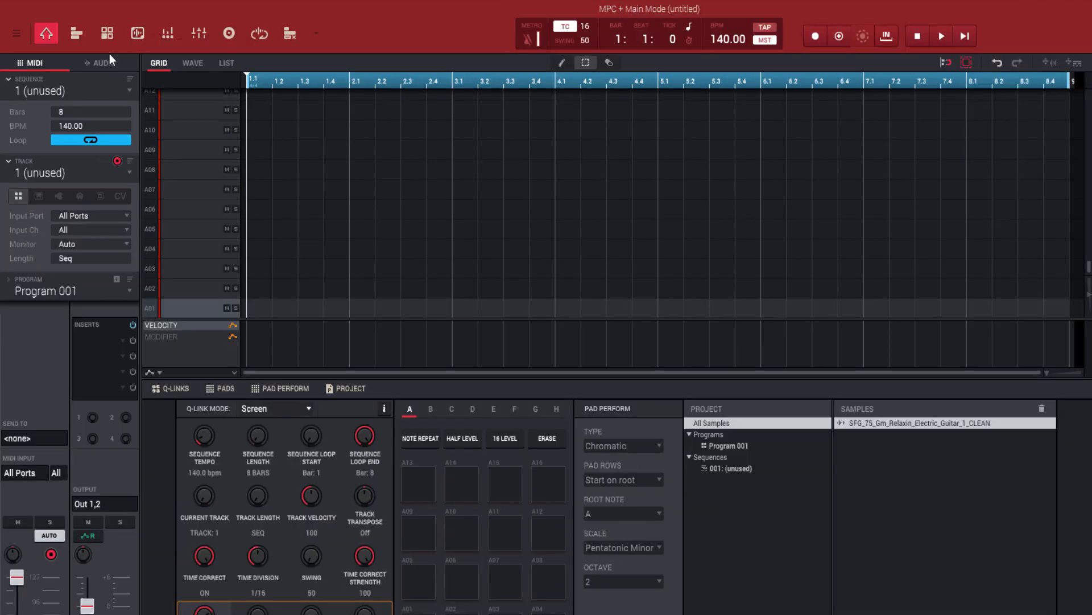
Place the guitar sample at the start of an audio track in MPC and set the region's BPM to 75.
click(105, 60)
drag(829, 423, 251, 207)
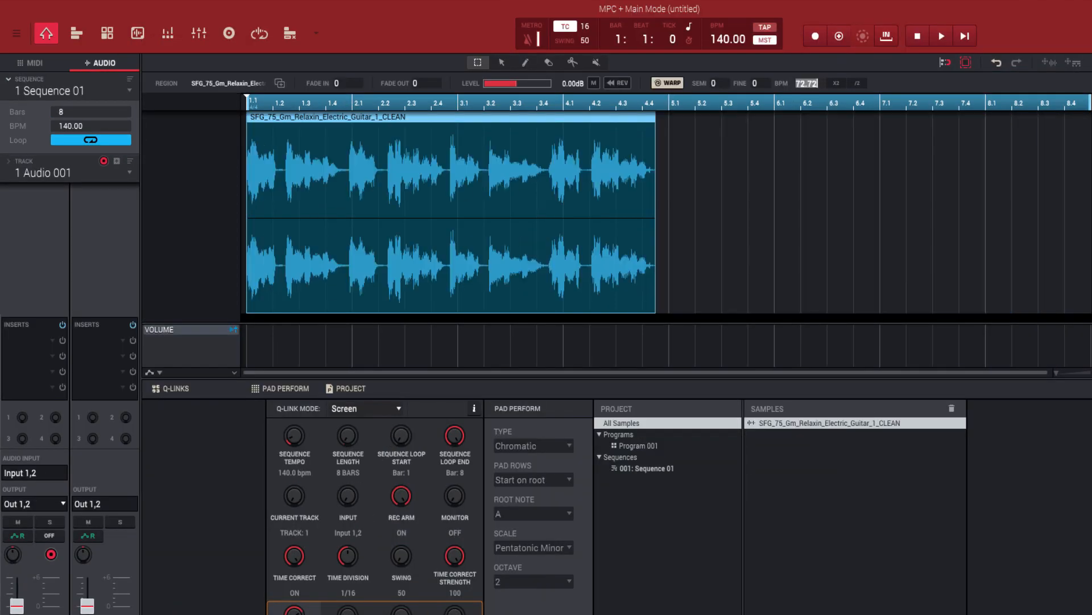
text(75)
key(Return)
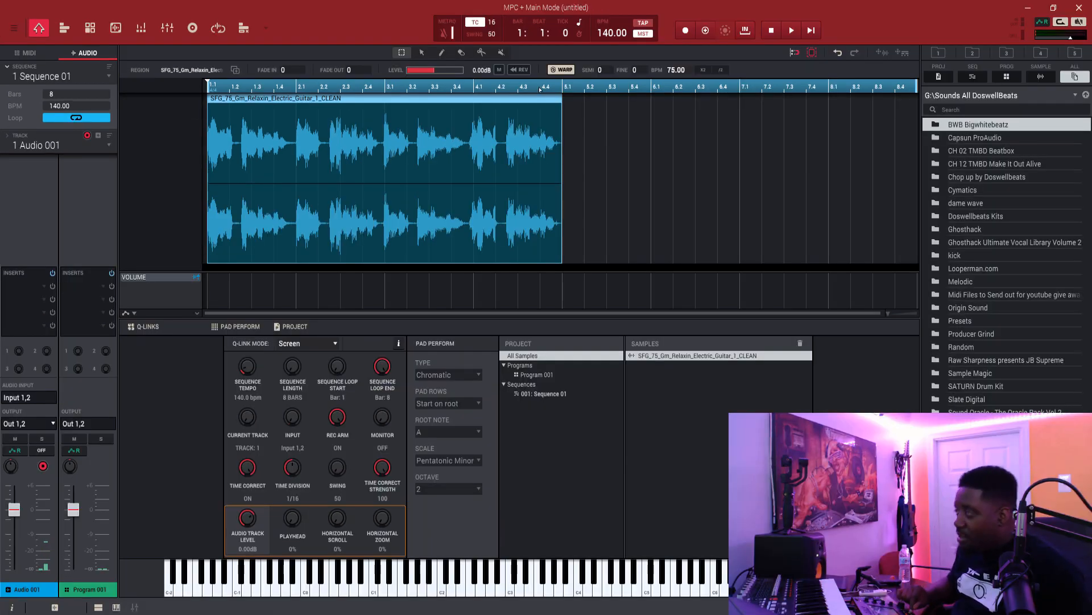
Play back the guitar loop with its region BPM doubled to 150 and the master tempo set to 160.
key(space)
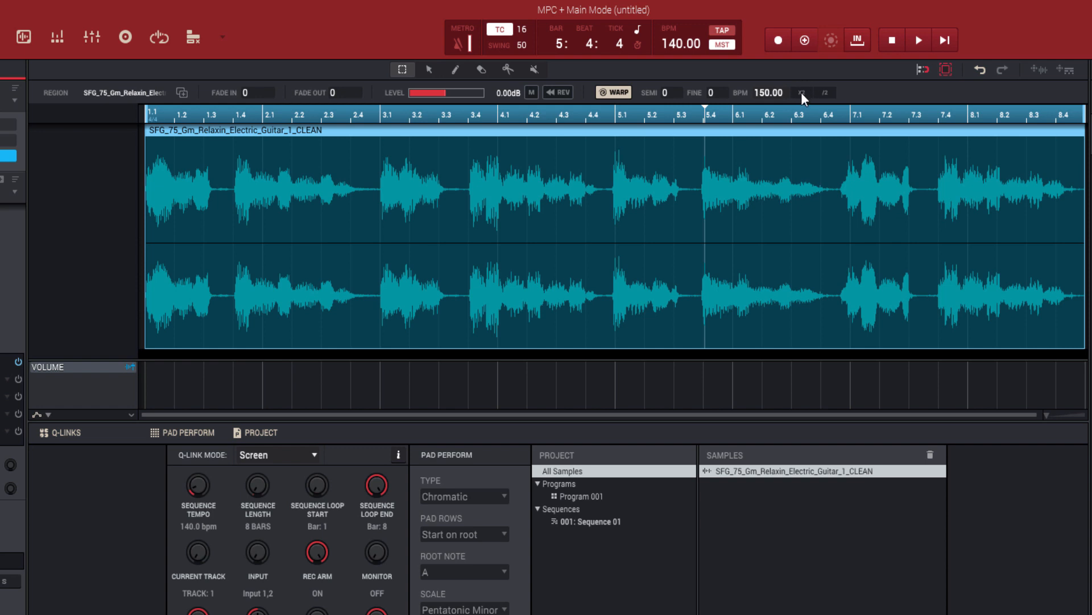
key(space)
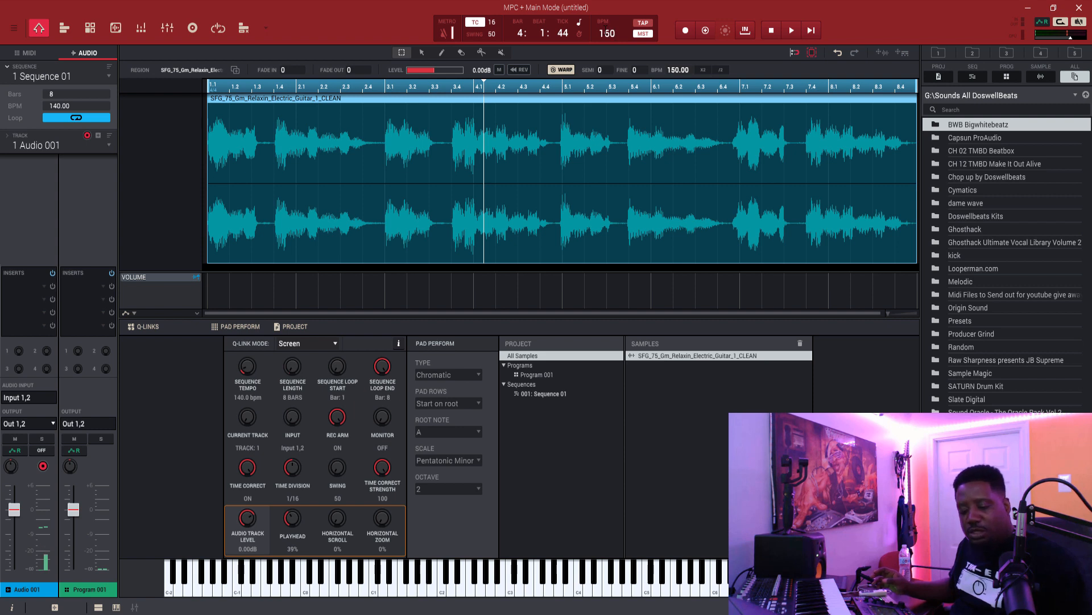
key(Return)
key(space)
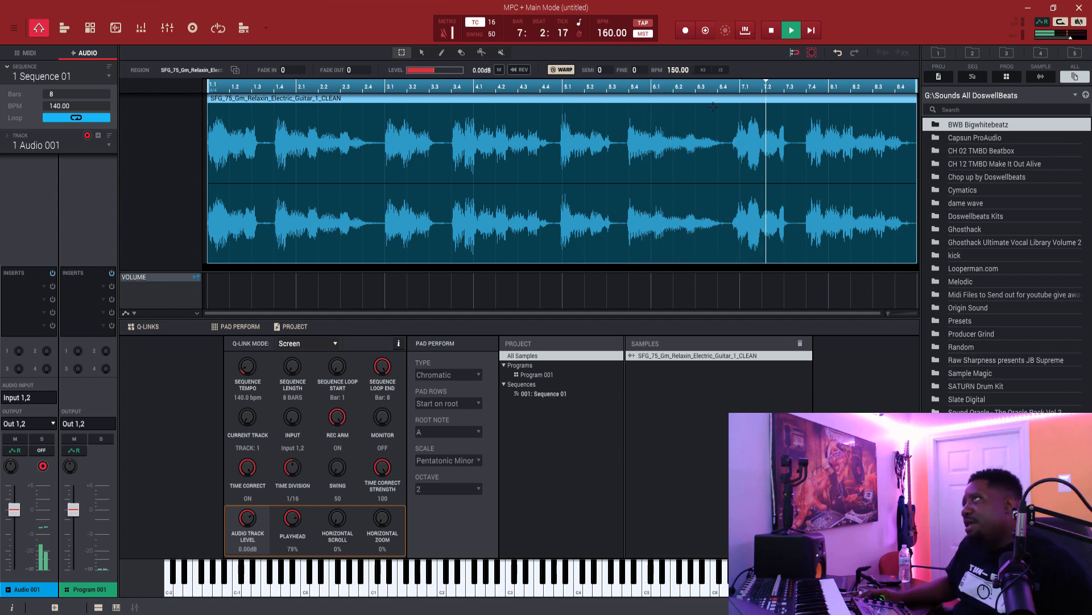
Split the guitar region at bar 3 and swap the parts, moving the long one to bar 1 and the short one to bar 8.
click(482, 53)
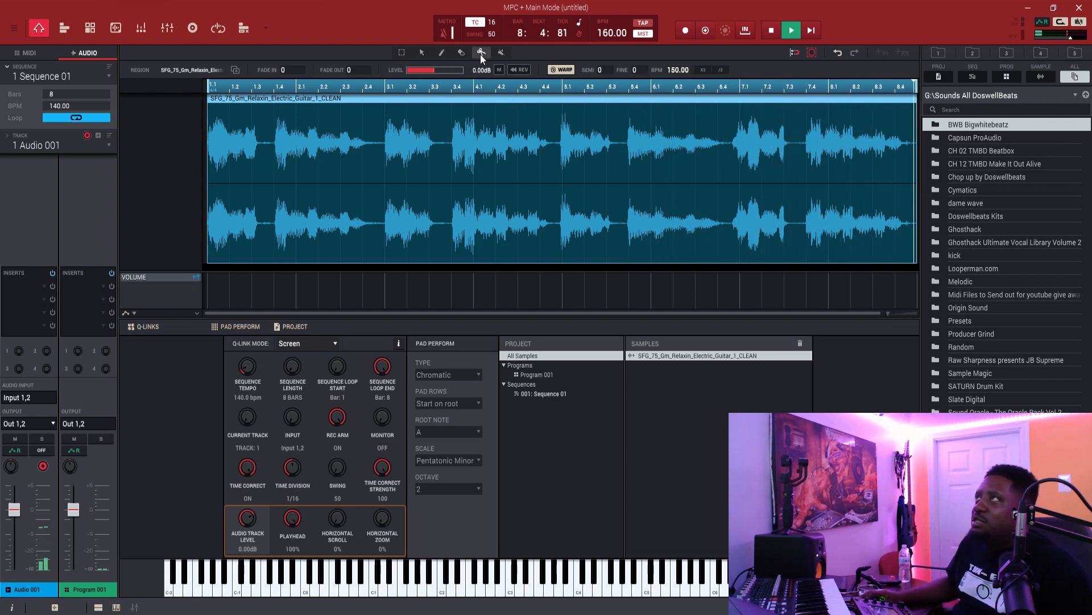
click(385, 171)
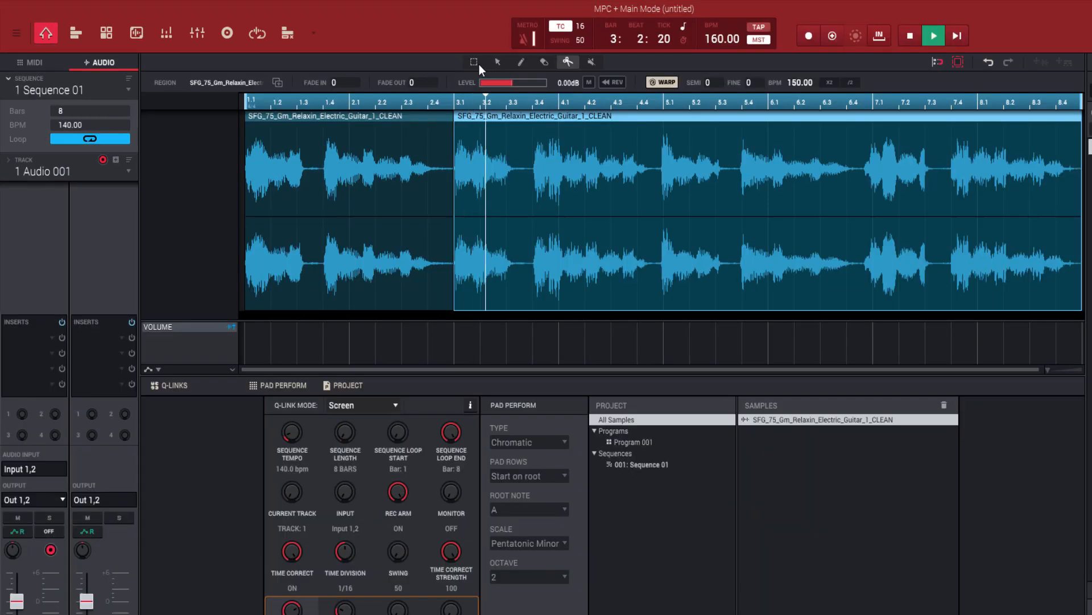
click(498, 61)
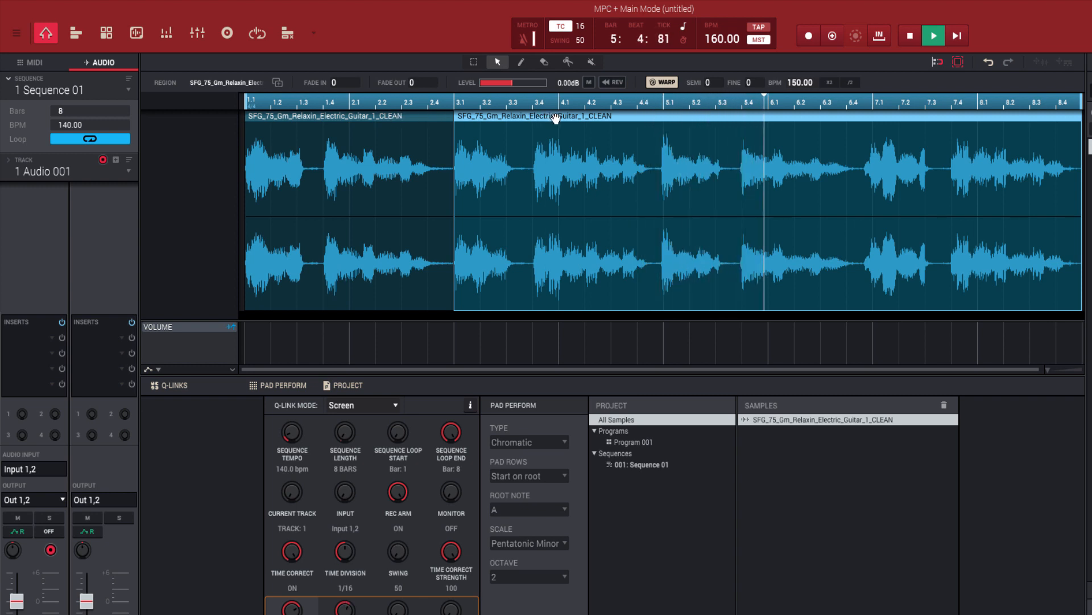
drag(556, 118, 434, 131)
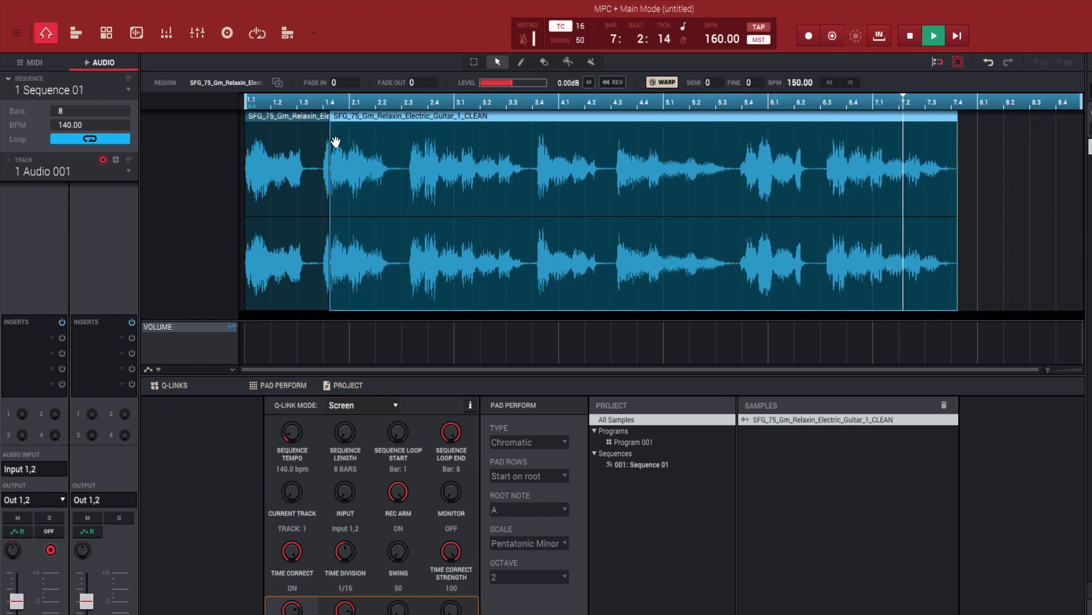
drag(285, 120, 1012, 118)
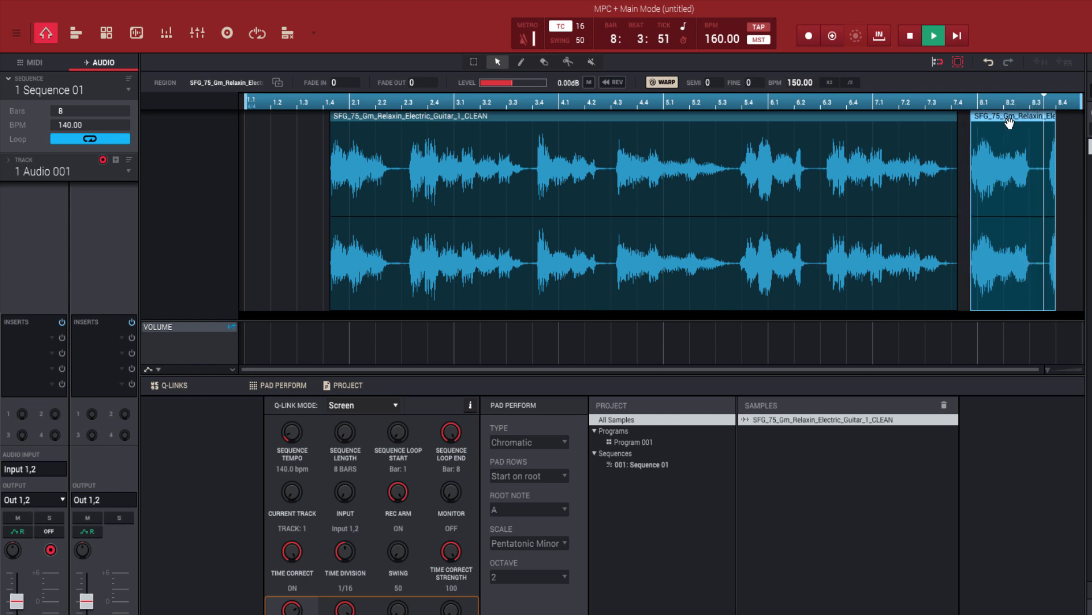
drag(838, 117, 723, 120)
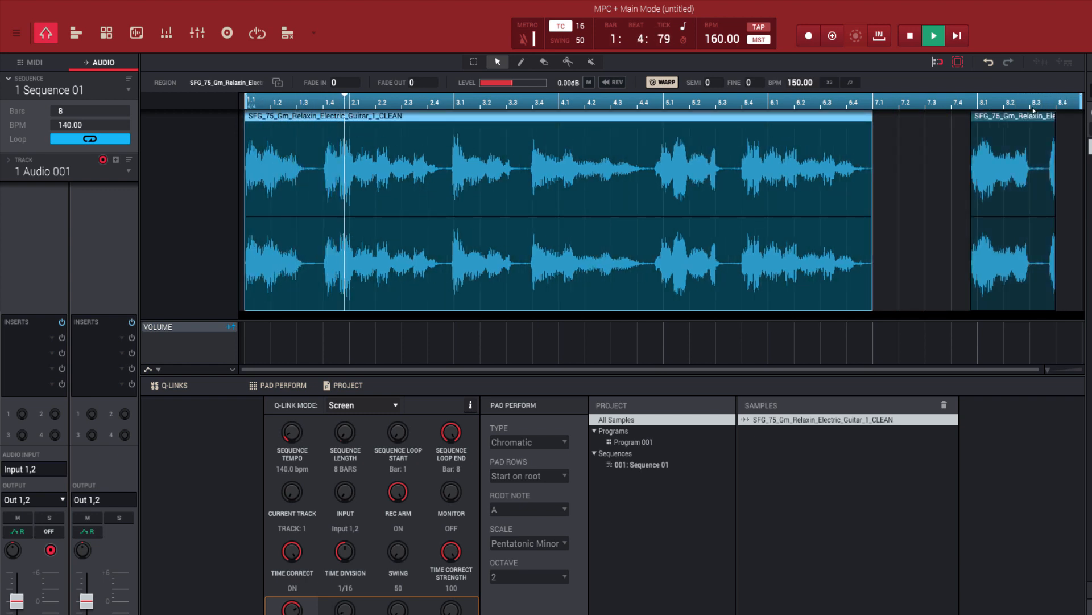
Move the short guitar region to bar 7, directly behind the long one, and extend its end to the end of bar 8.
drag(1005, 117, 912, 129)
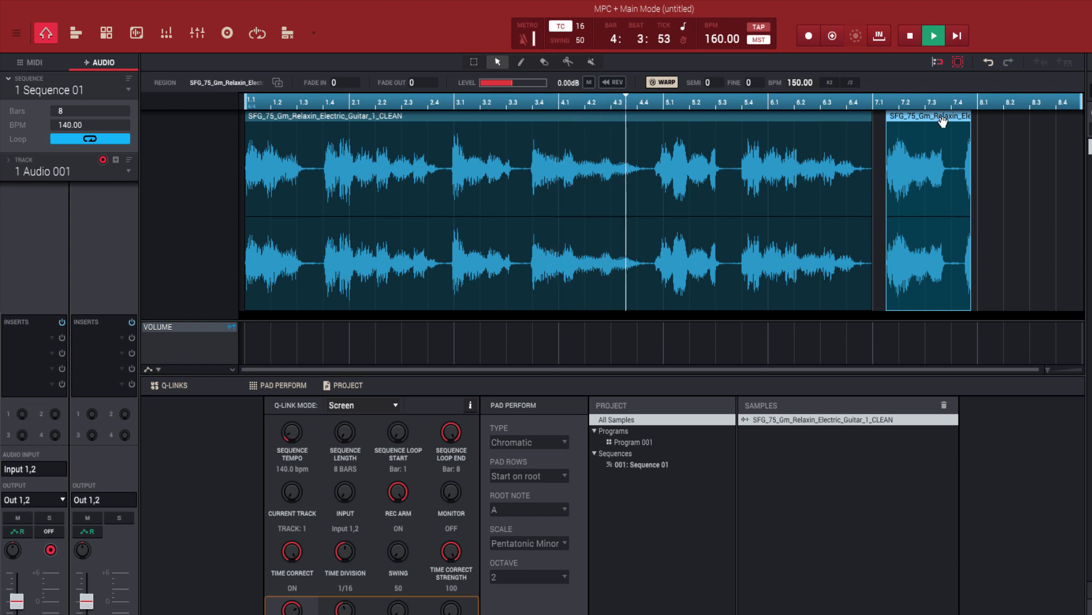
drag(946, 136, 993, 129)
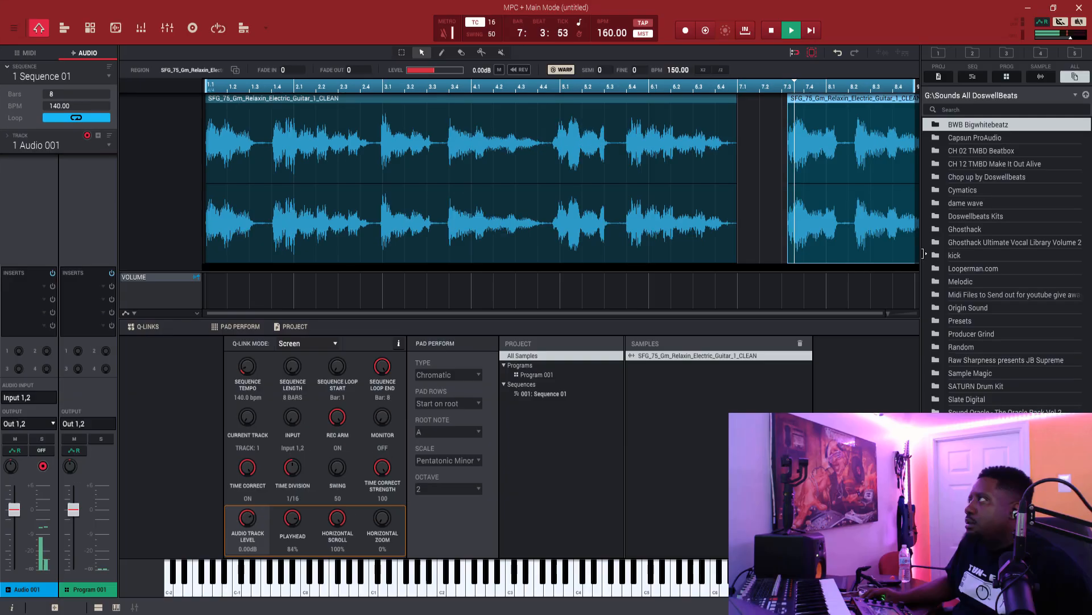
drag(845, 102, 795, 102)
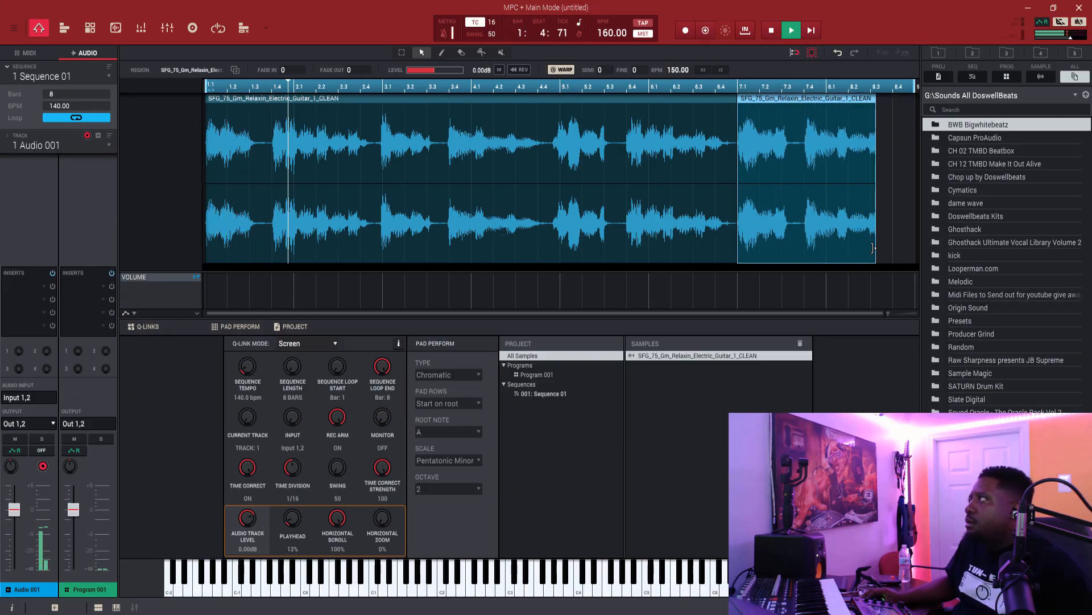
drag(880, 250, 909, 256)
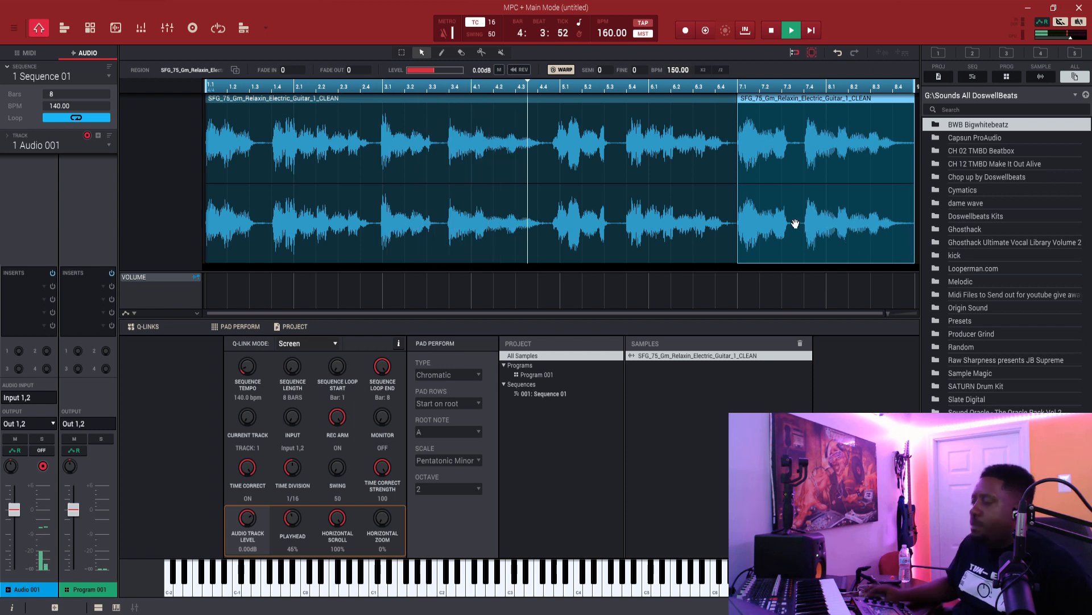
key(space)
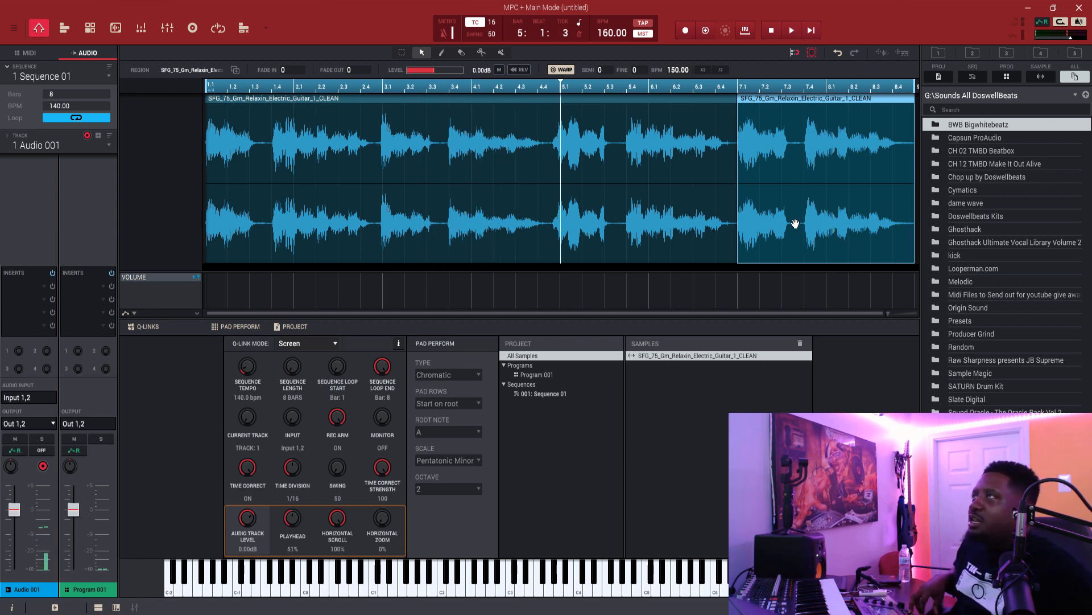
Play the arrangement and undo the last two cuts in the middle guitar region.
key(space)
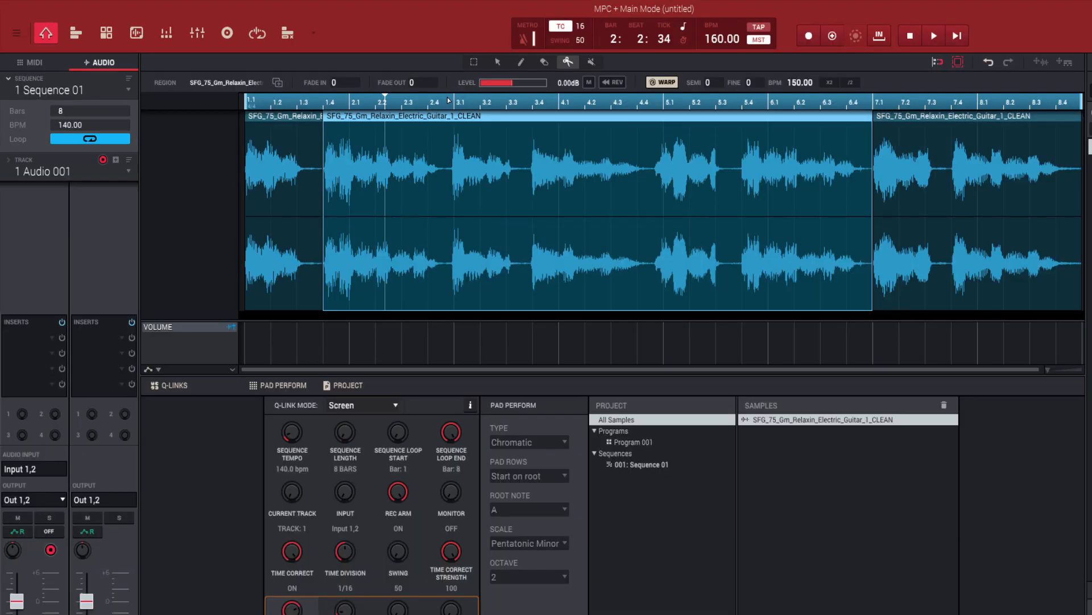
scroll(375, 132, up, 5)
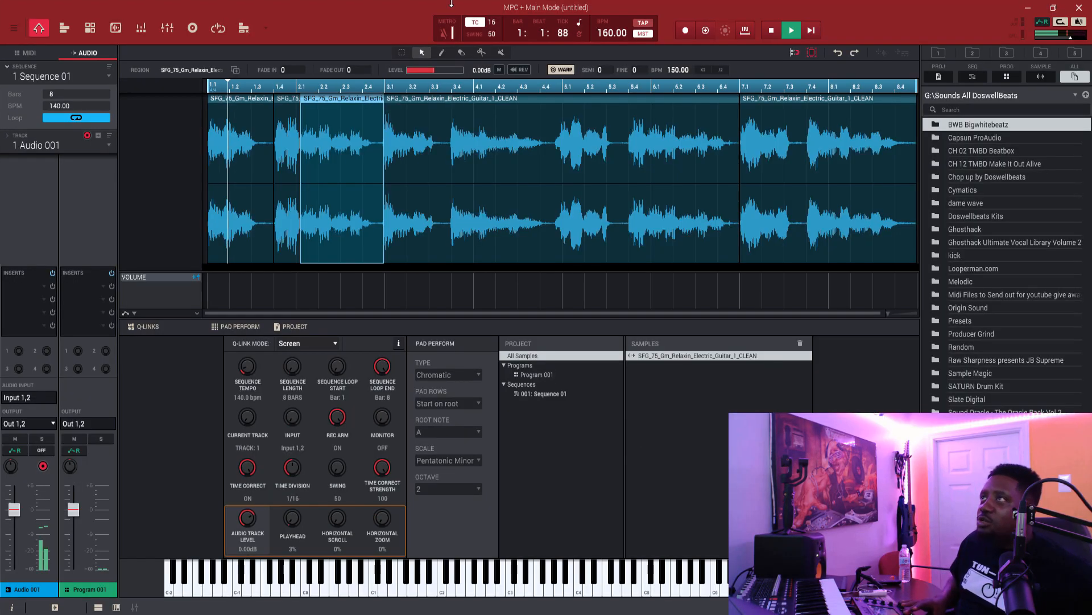
key(ctrl+z)
key(ctrl+z)
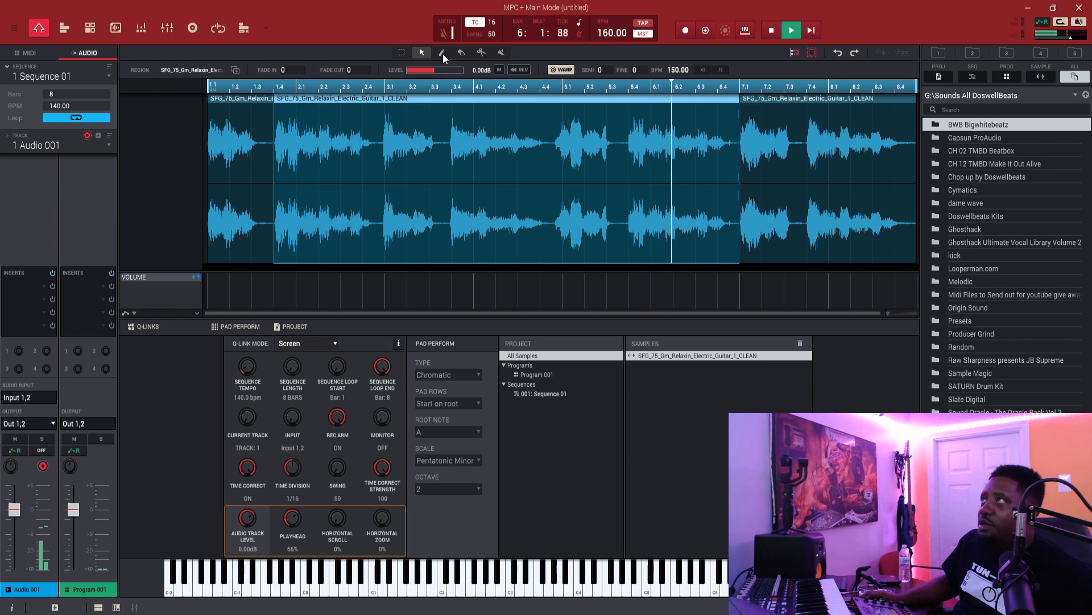
Slice the middle guitar region at 2.1, 2.2, 2.3, 2.4 and 3.1.
click(443, 54)
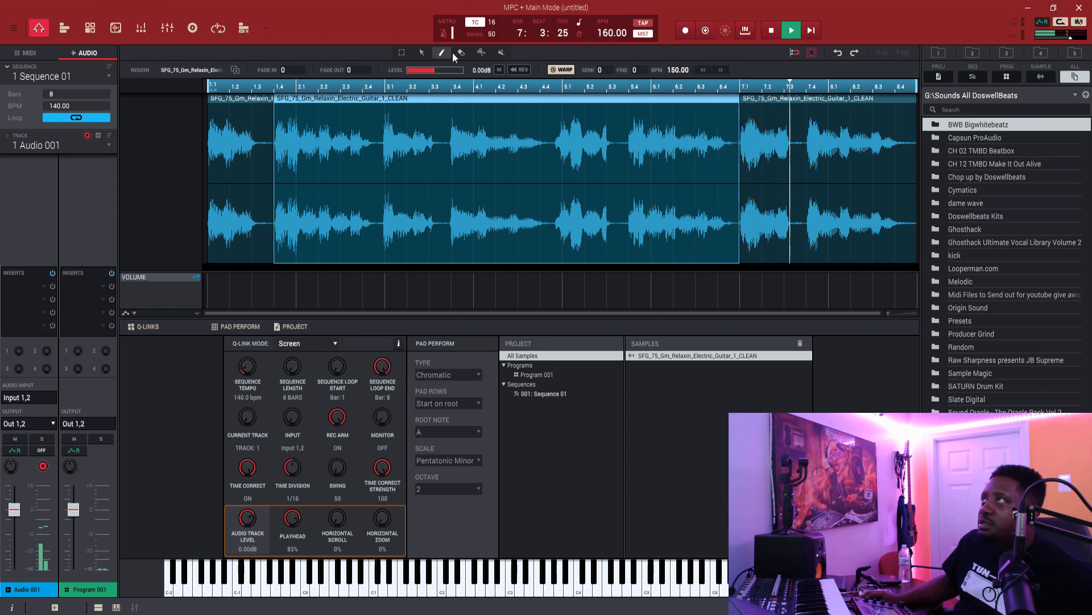
click(482, 52)
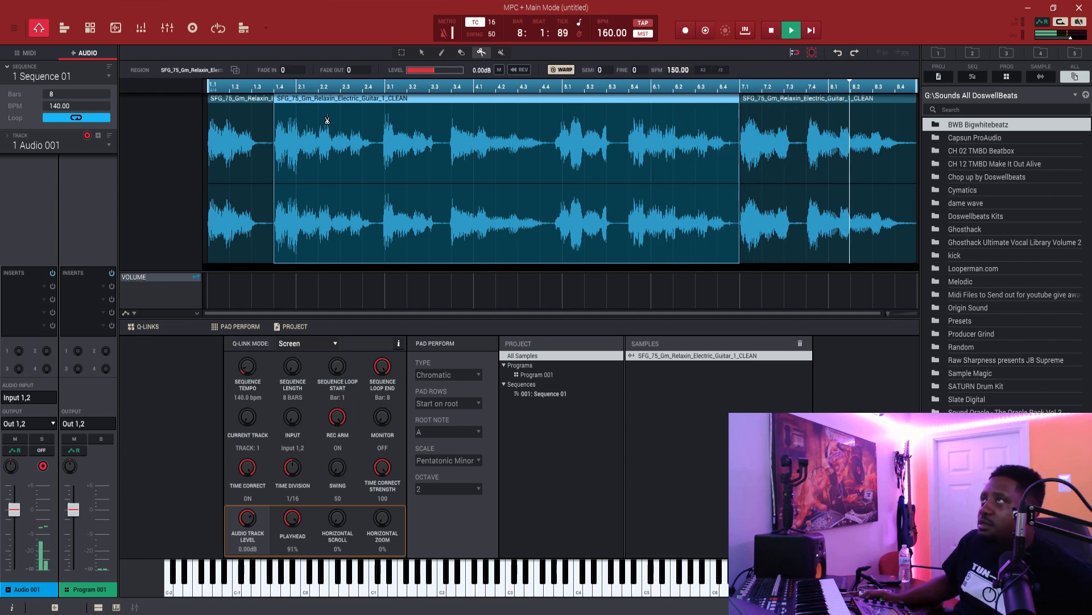
click(297, 149)
click(318, 149)
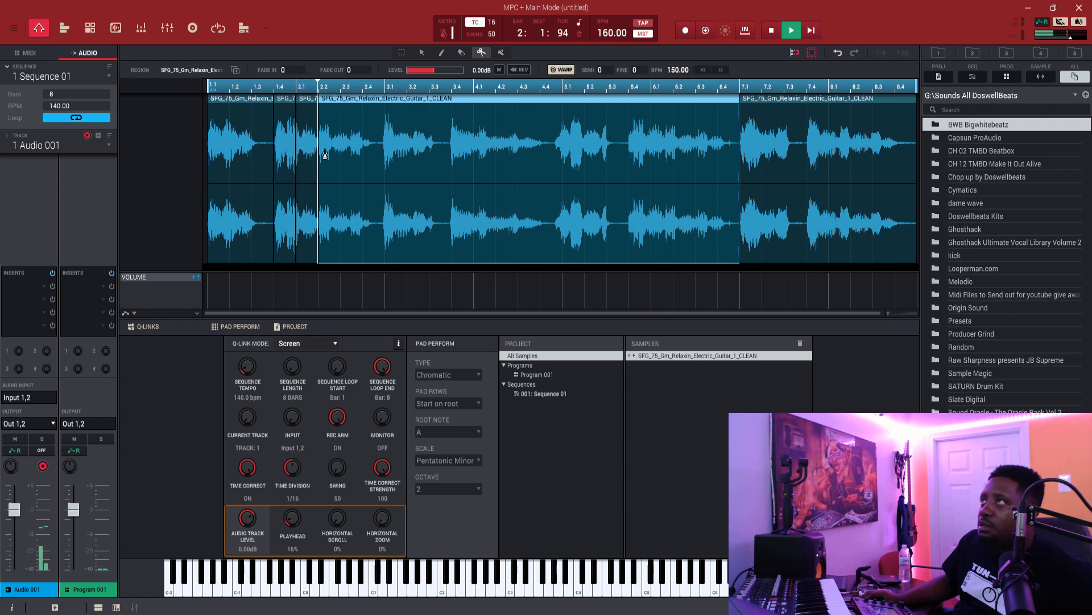
click(341, 155)
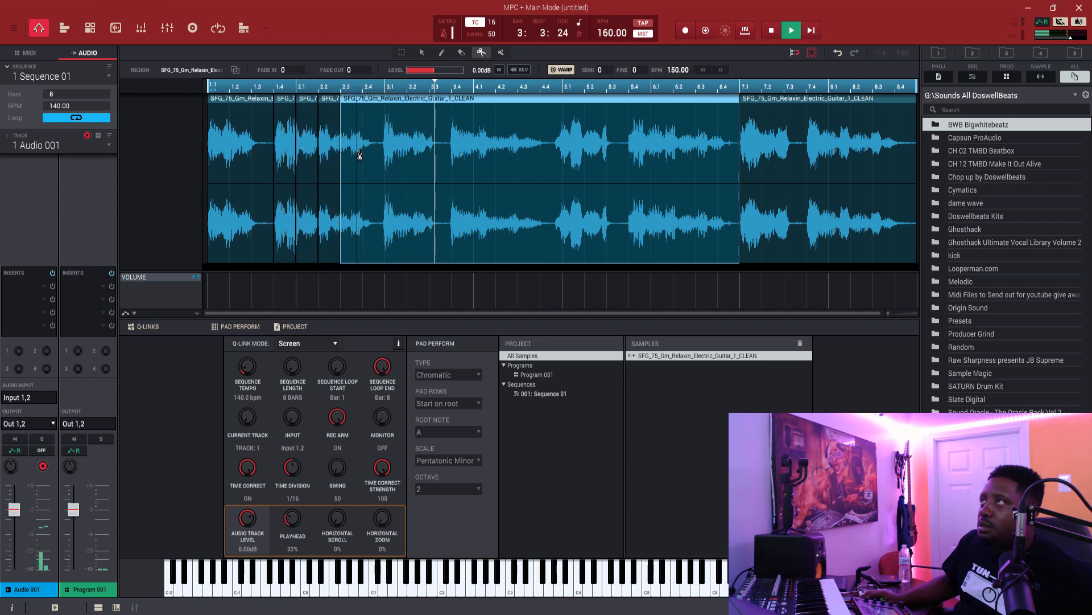
click(362, 155)
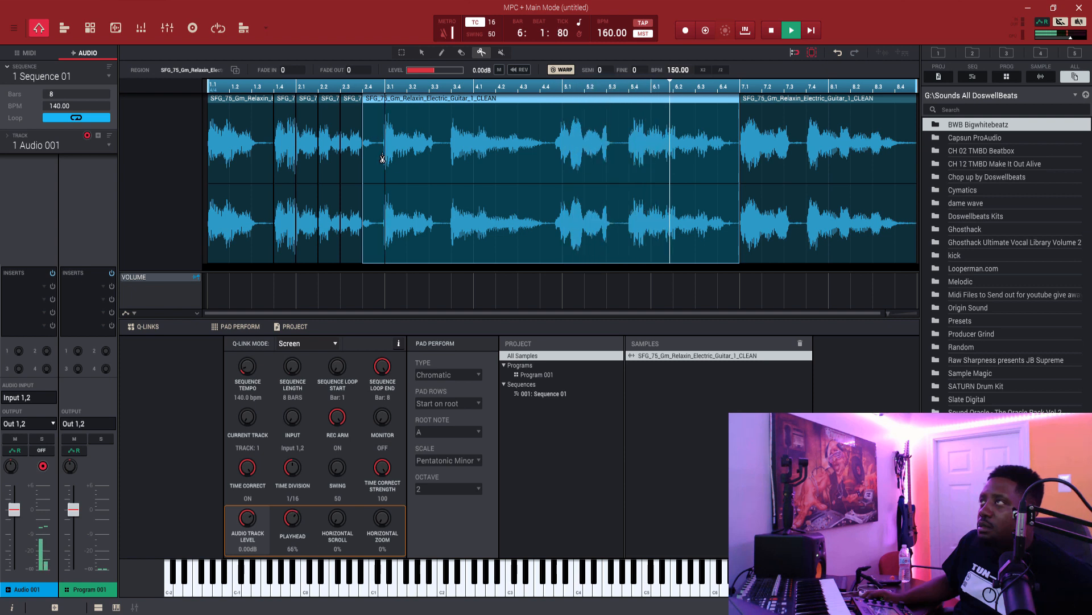
click(383, 159)
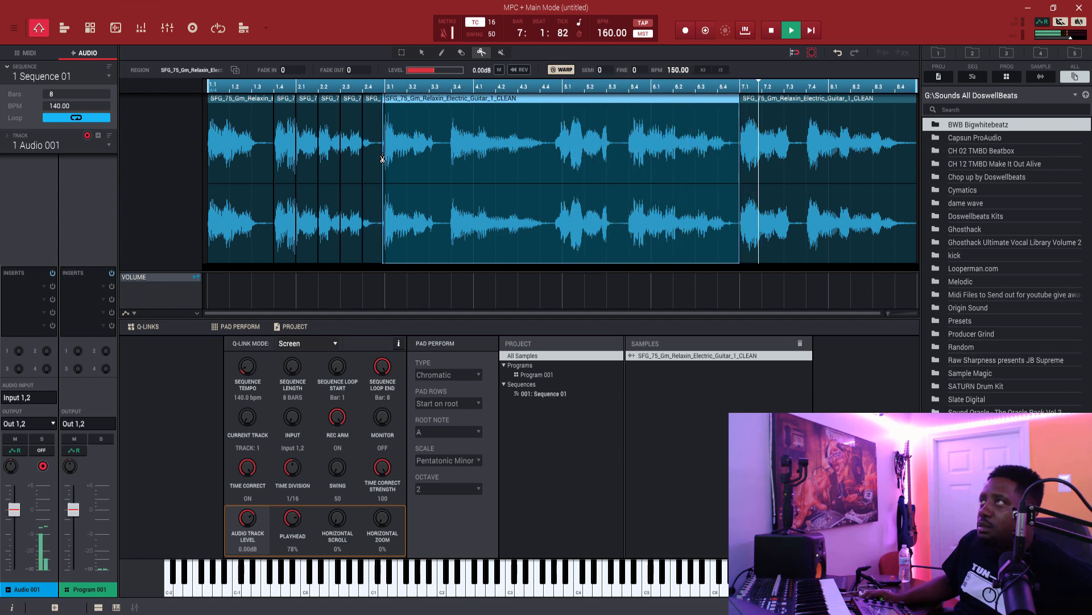
Reverse the five short guitar slices between 1.4 and 3.1 and play back the arrangement.
click(422, 51)
key(space)
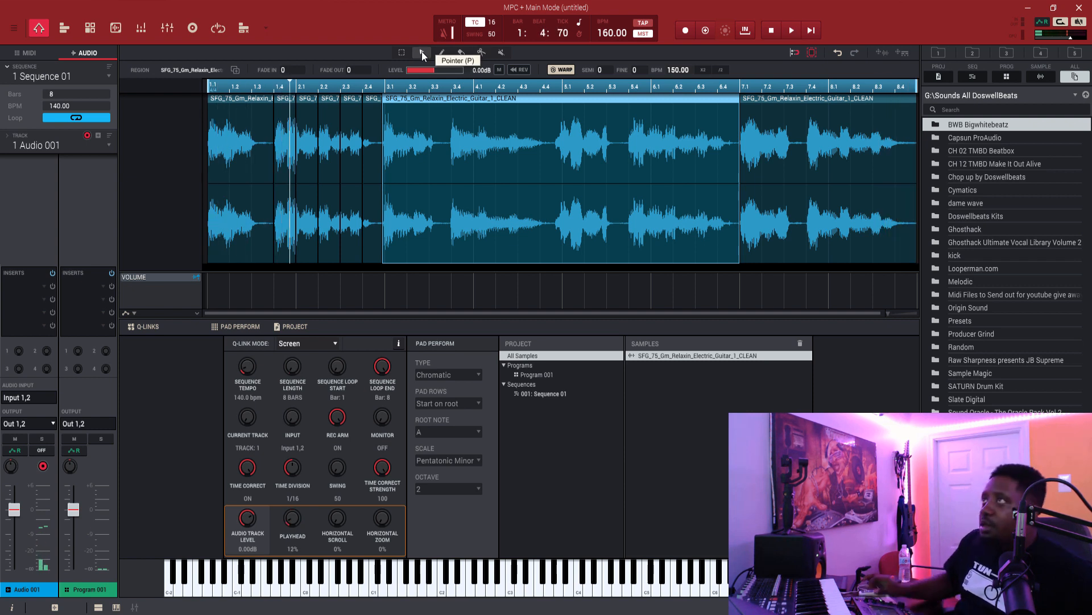
click(285, 100)
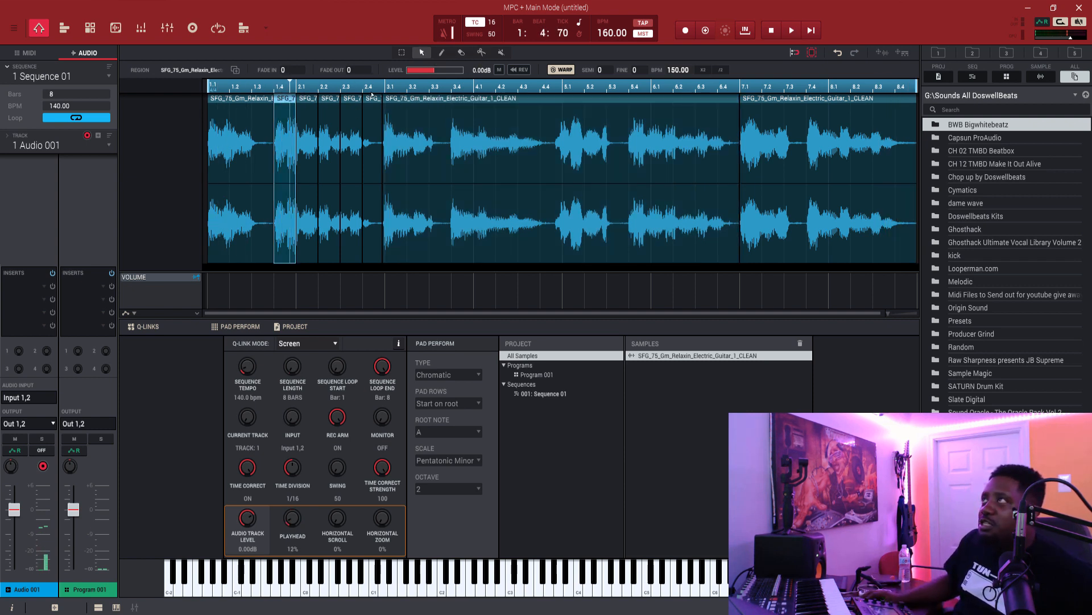
click(303, 100)
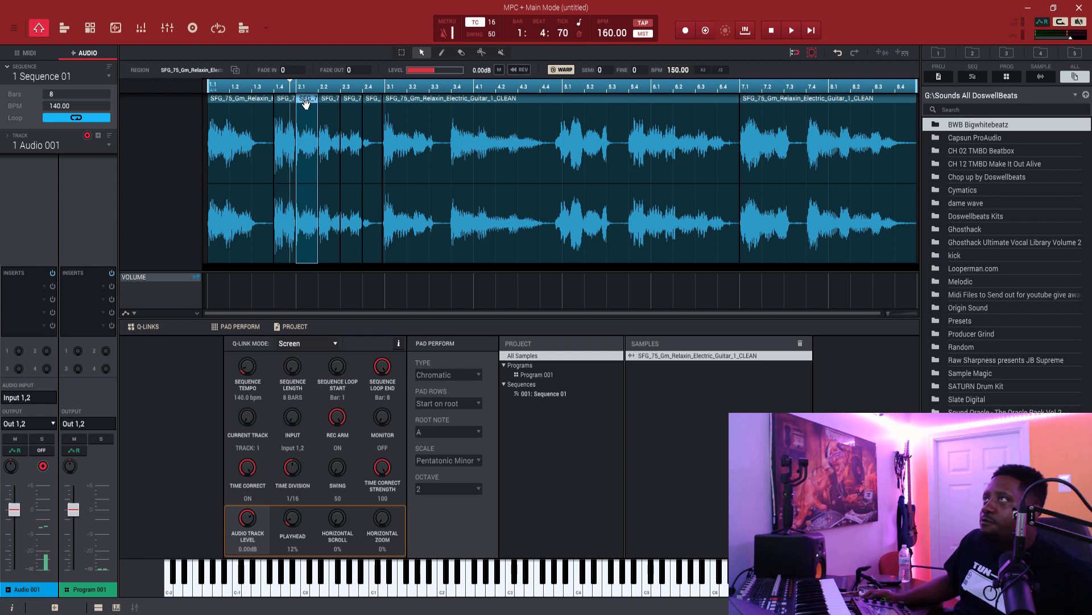
click(331, 111)
click(353, 115)
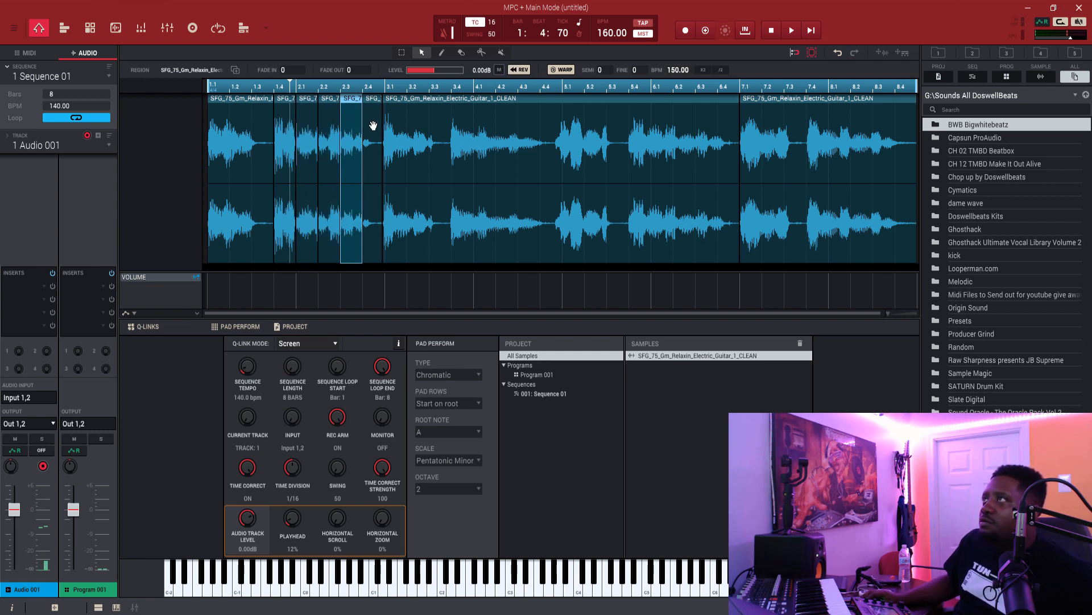
click(368, 129)
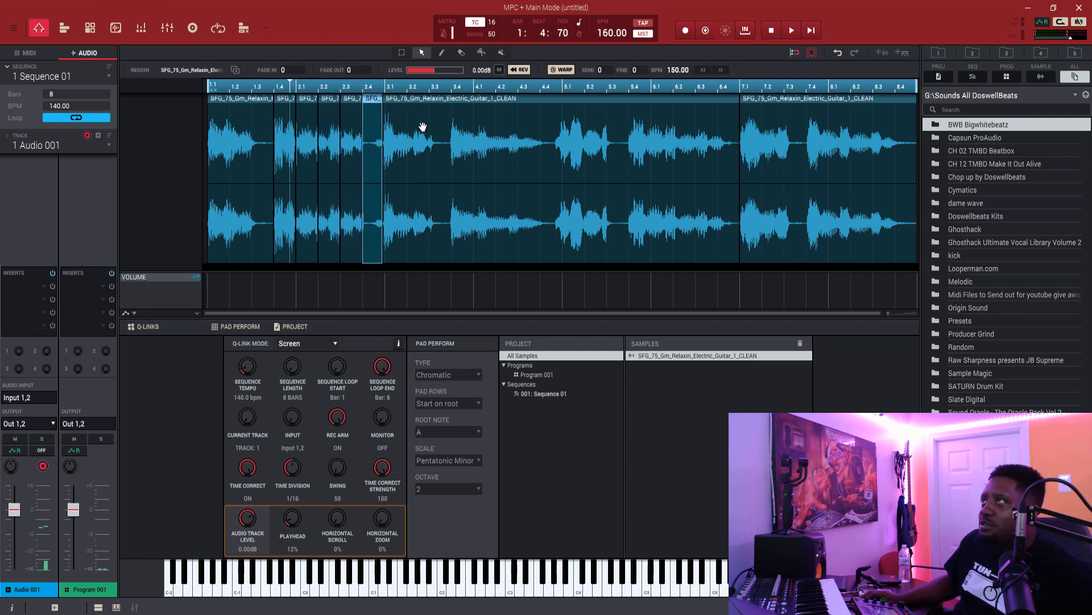
key(space)
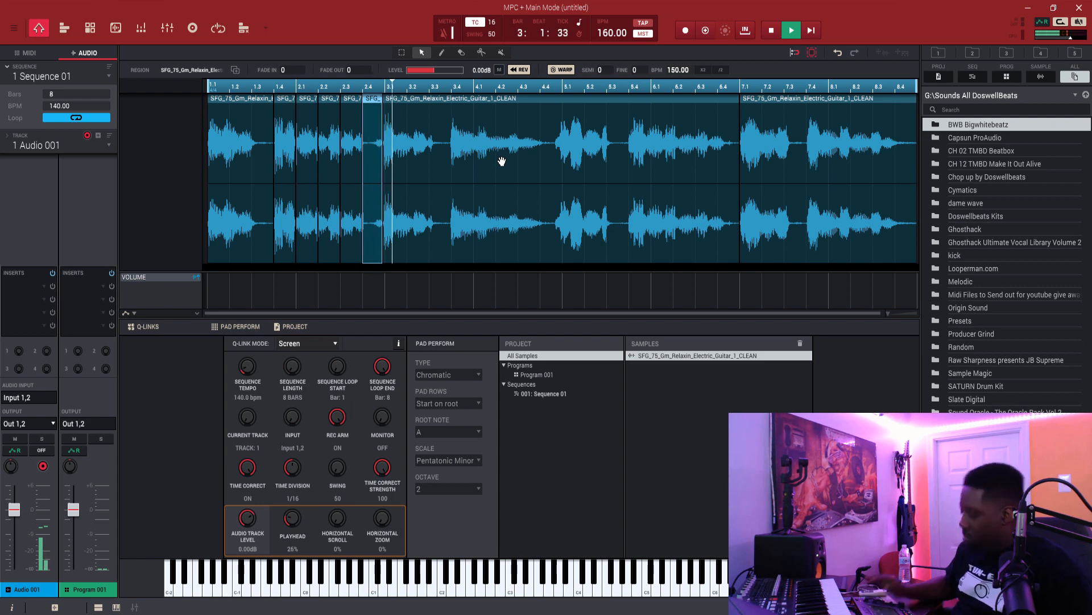
key(space)
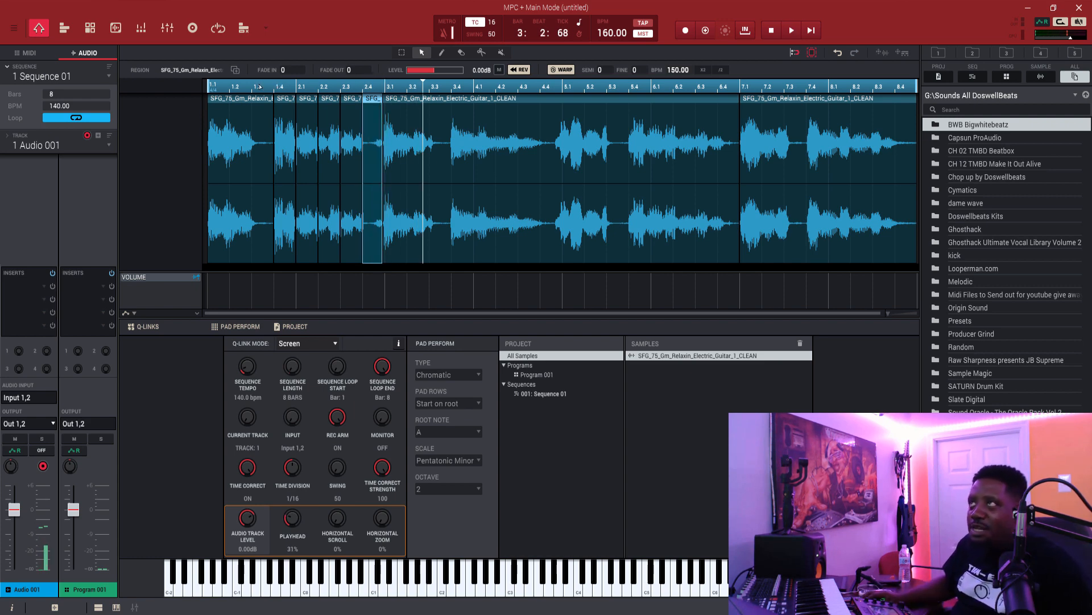
Add short fades to the reversed guitar slices, with a fade-in of 17 and fade-out of 30 on the slice at 2.4.
drag(259, 87, 279, 176)
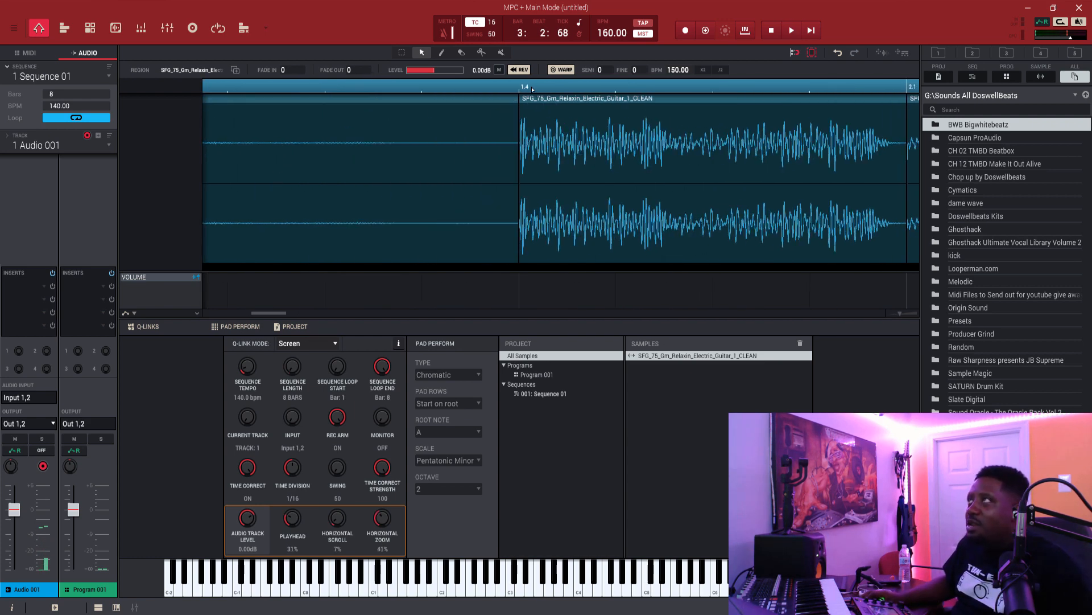
click(546, 102)
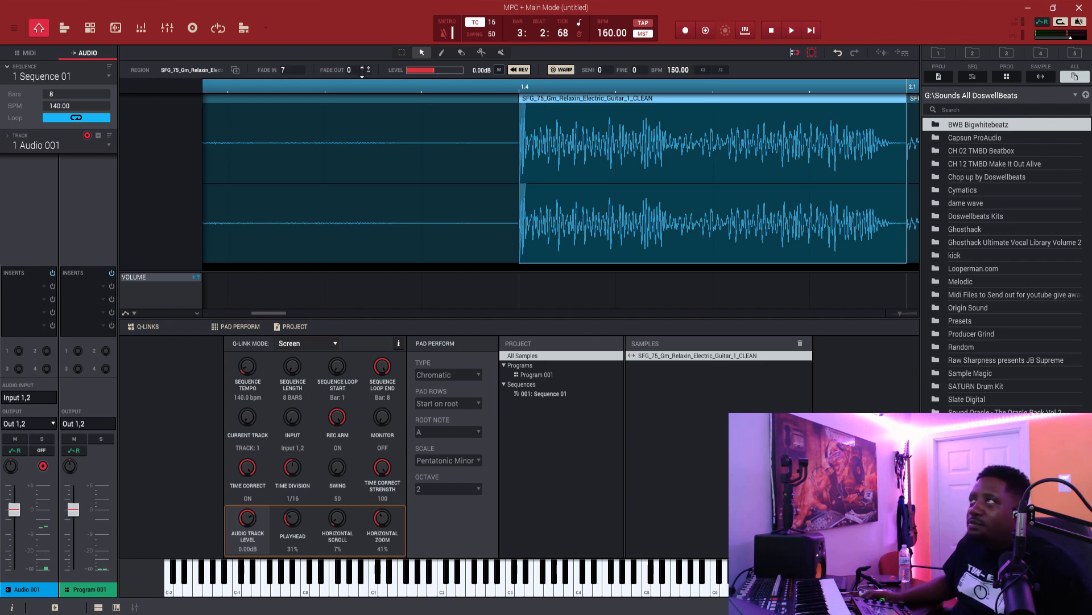
drag(381, 83, 366, 49)
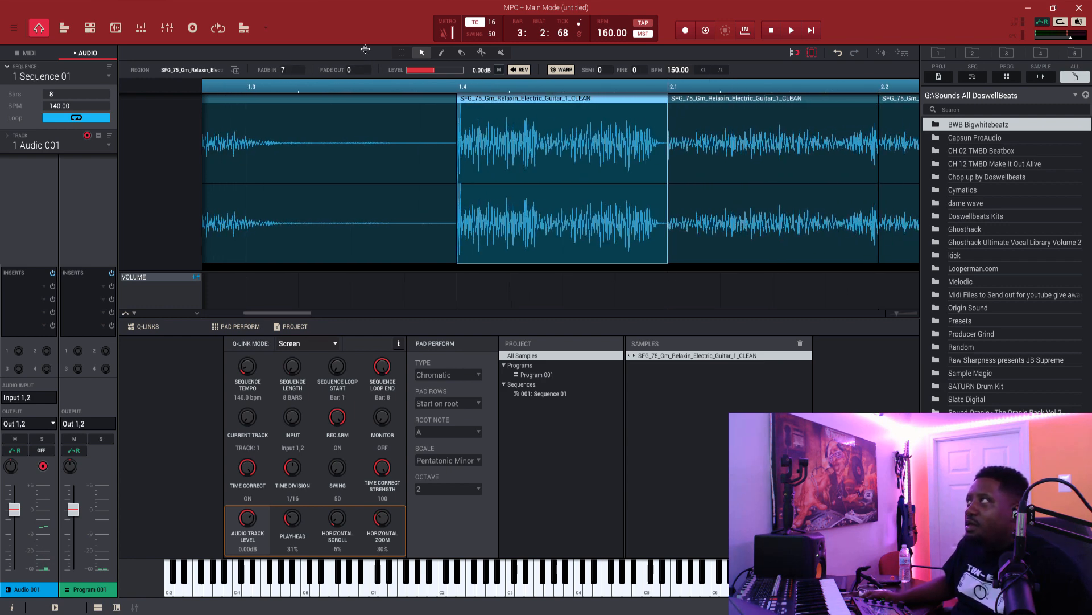
click(692, 99)
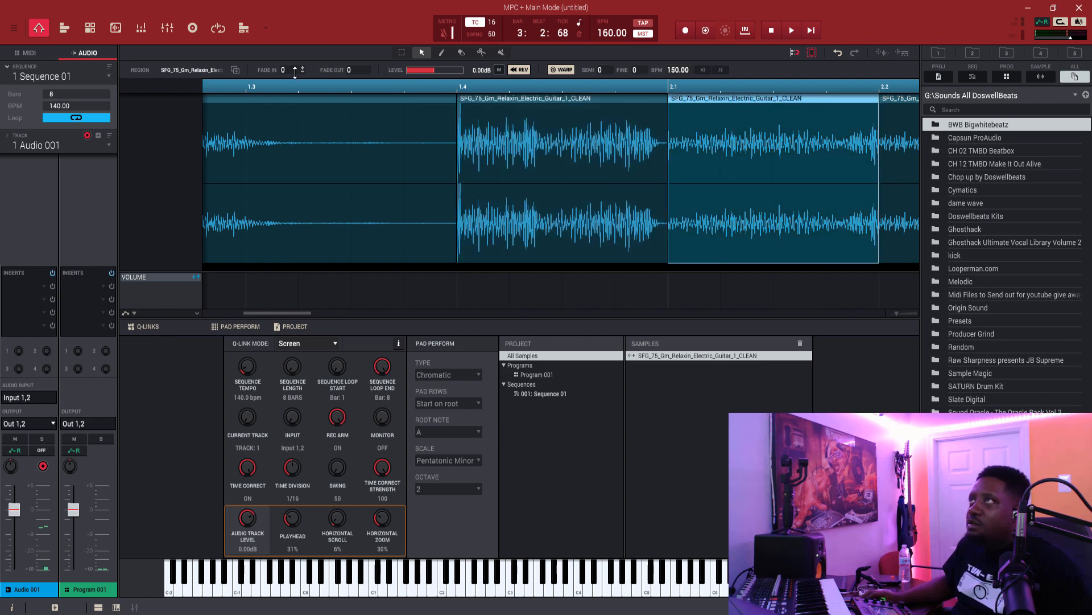
Play the arrangement and raise the level of the guitar slice at 2.4 to +10.3 dB.
key(space)
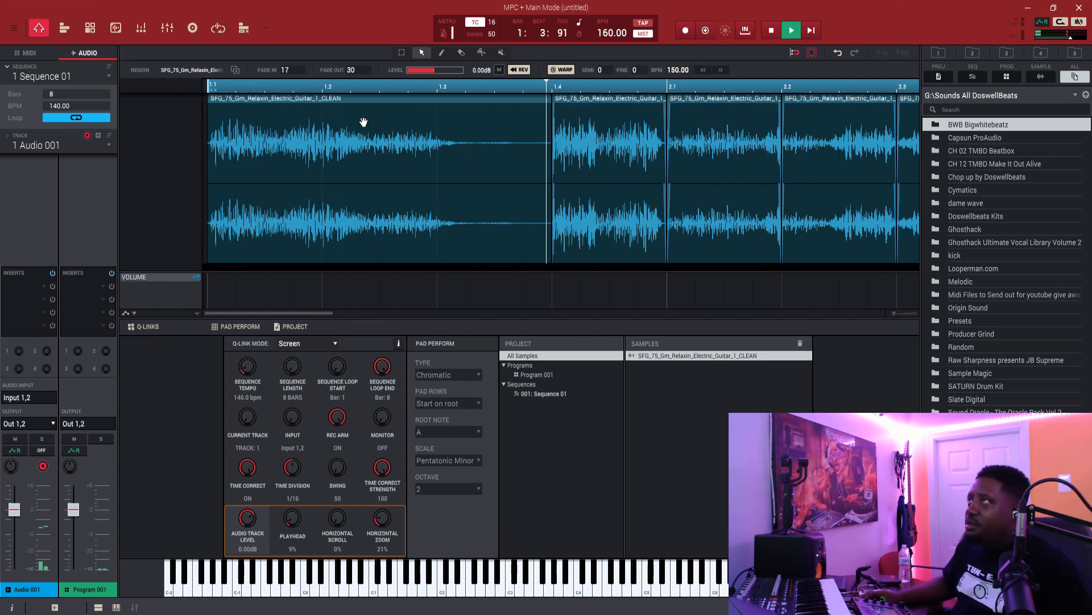
drag(392, 90, 368, 17)
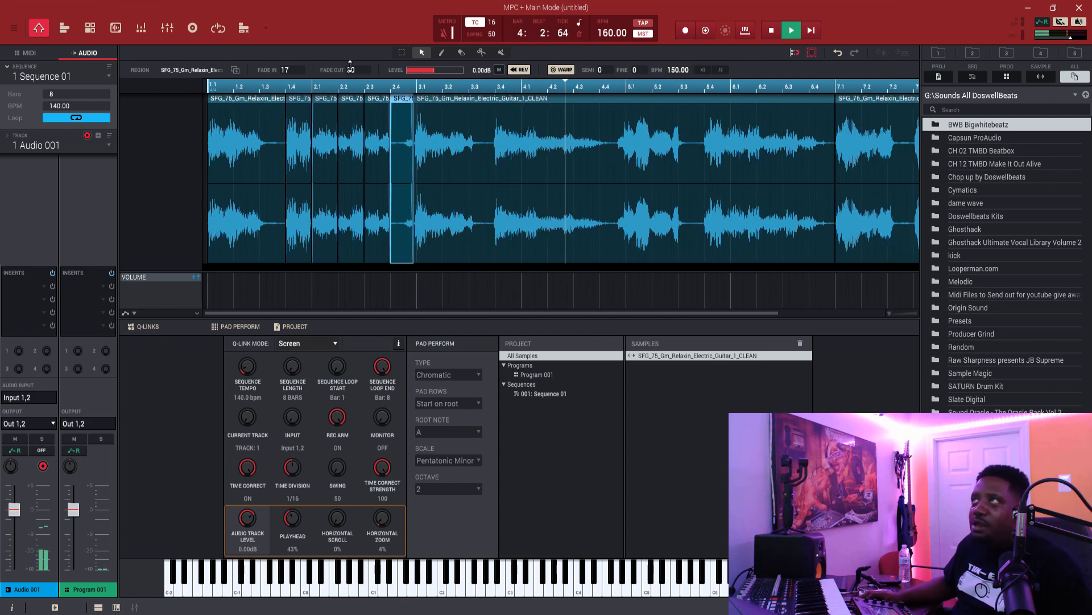
drag(342, 90, 367, 28)
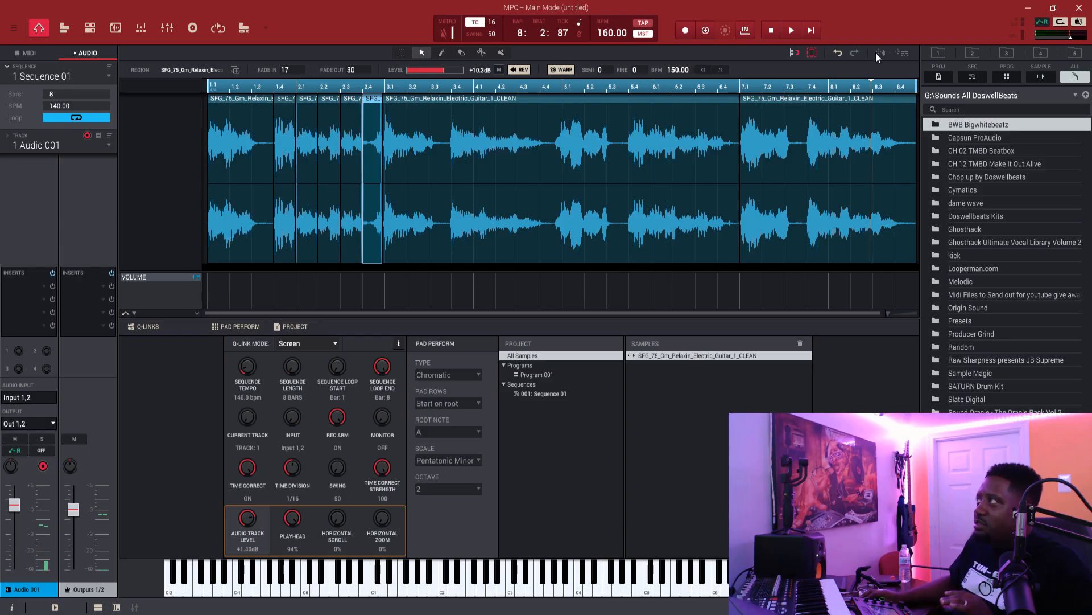
Render the chopped arrangement into a single audio region placed at 1.1, transpose it by 2 semitones and audition it.
click(883, 52)
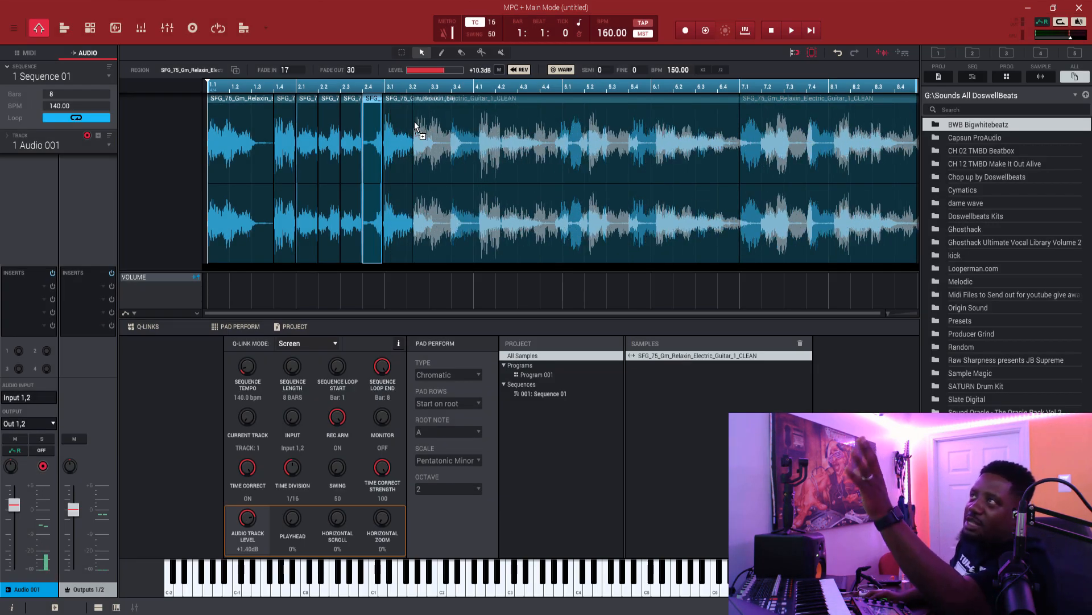
click(209, 118)
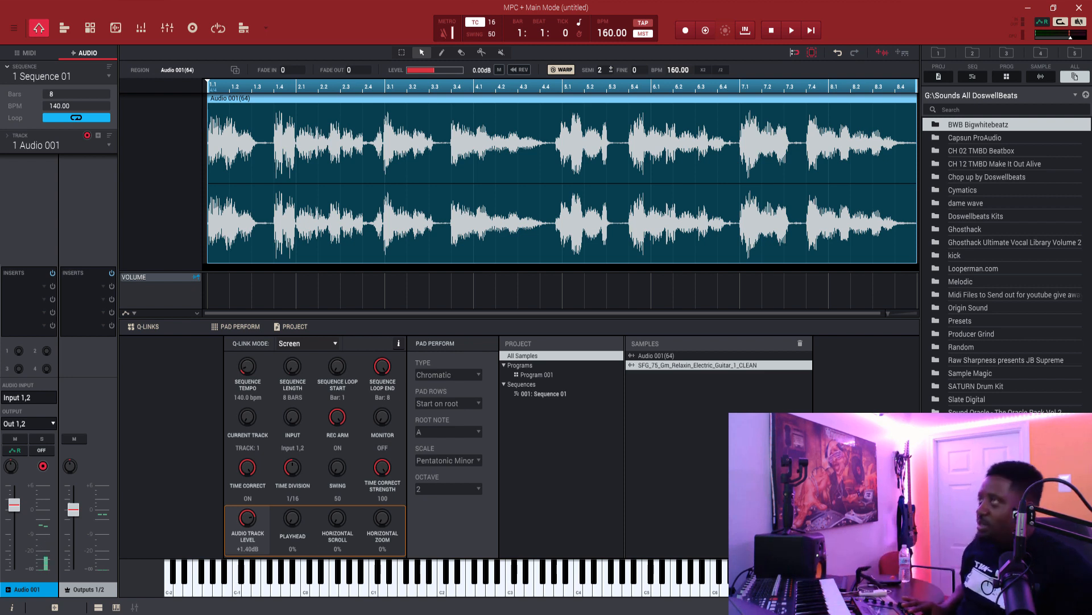
key(space)
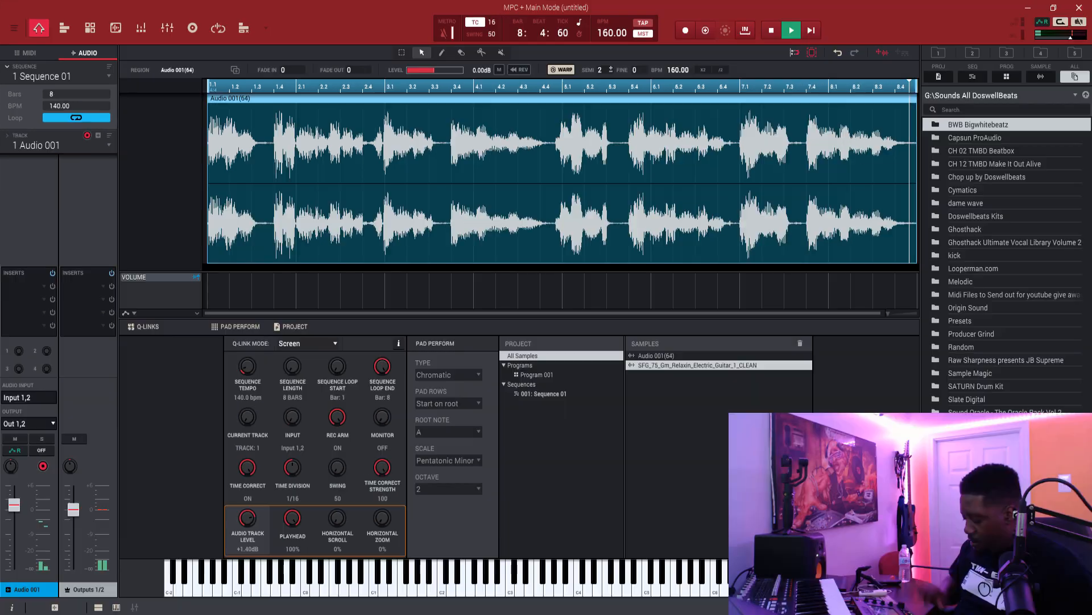
key(space)
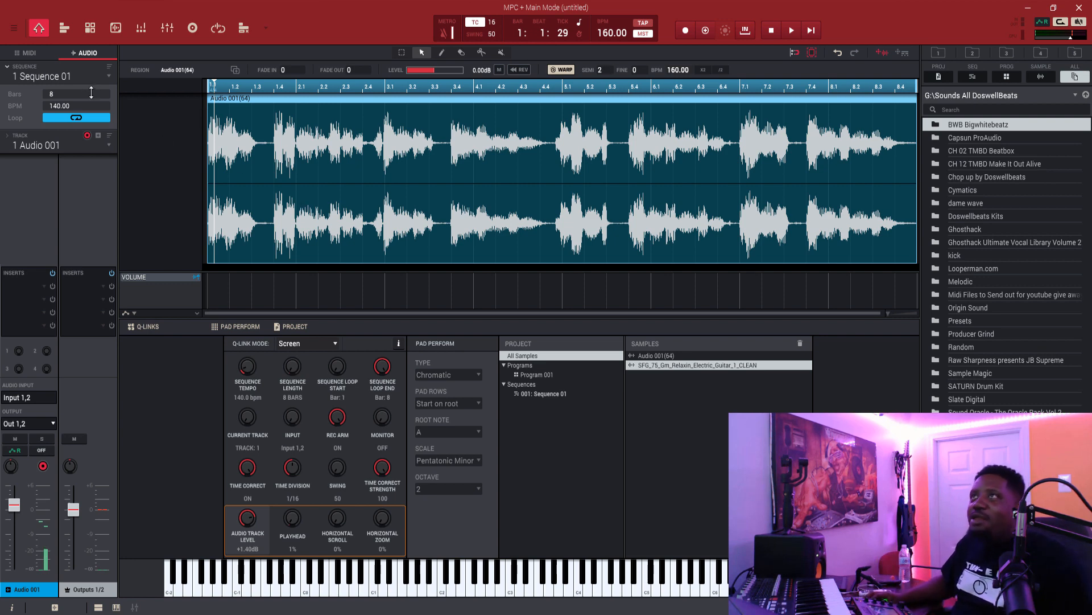
Set up Omnisphere on MIDI Track 01 and record a melody of eight sustained notes across the eight bars.
click(28, 53)
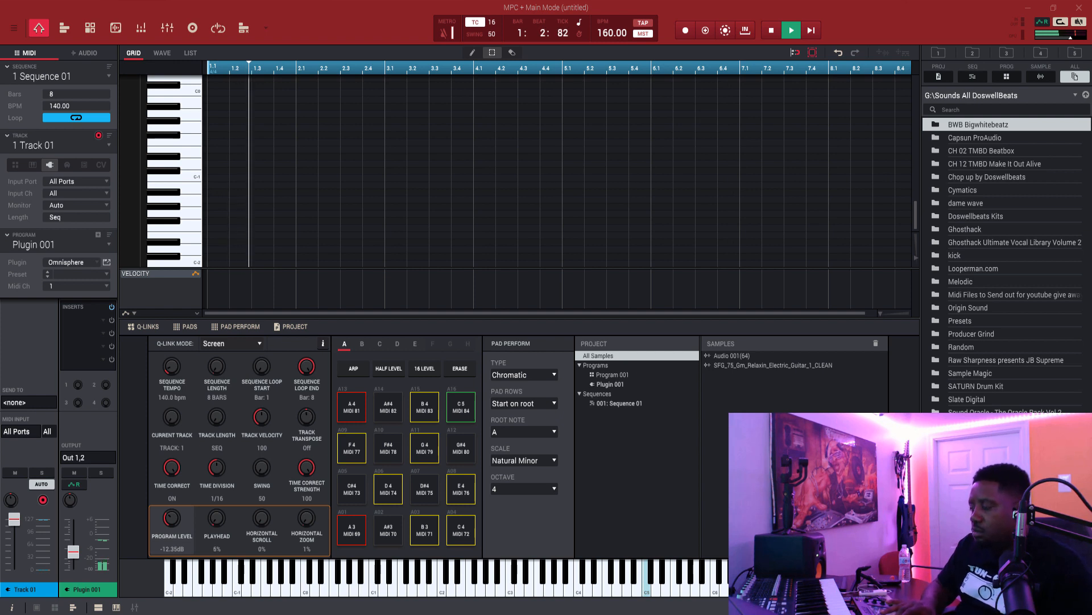
key(space)
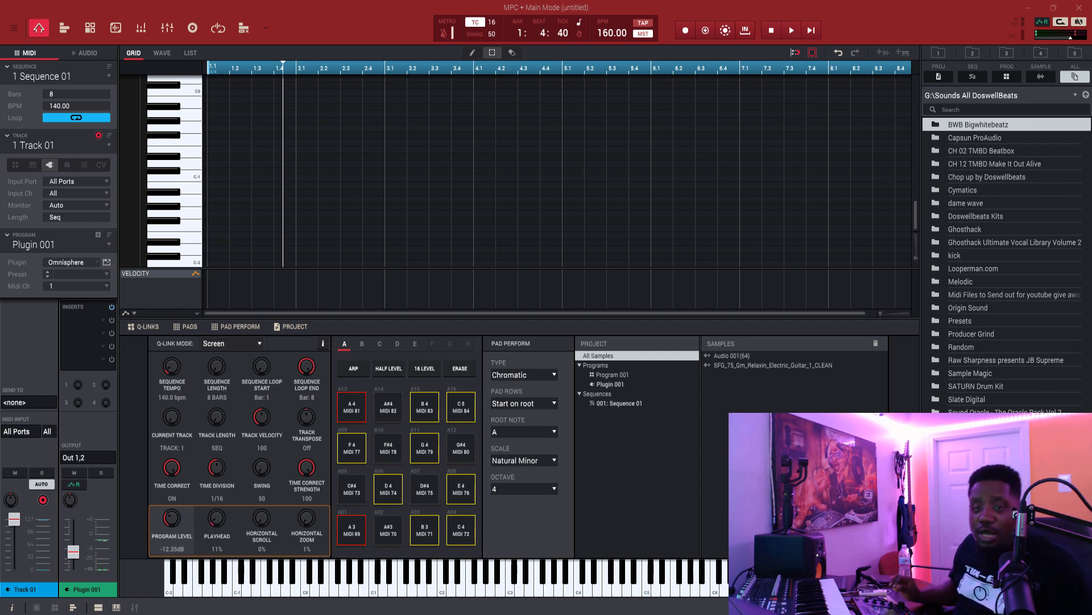
key(space)
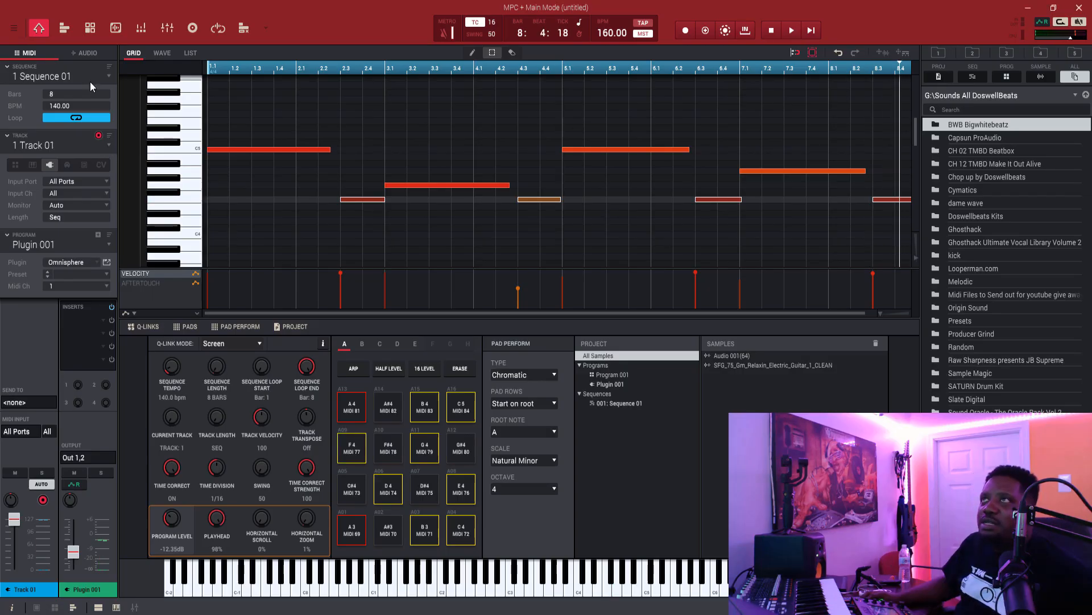
Insert FabFilter Pro-Q 3 in the first insert slot of Audio 001, open it and solo the track during playback.
click(87, 53)
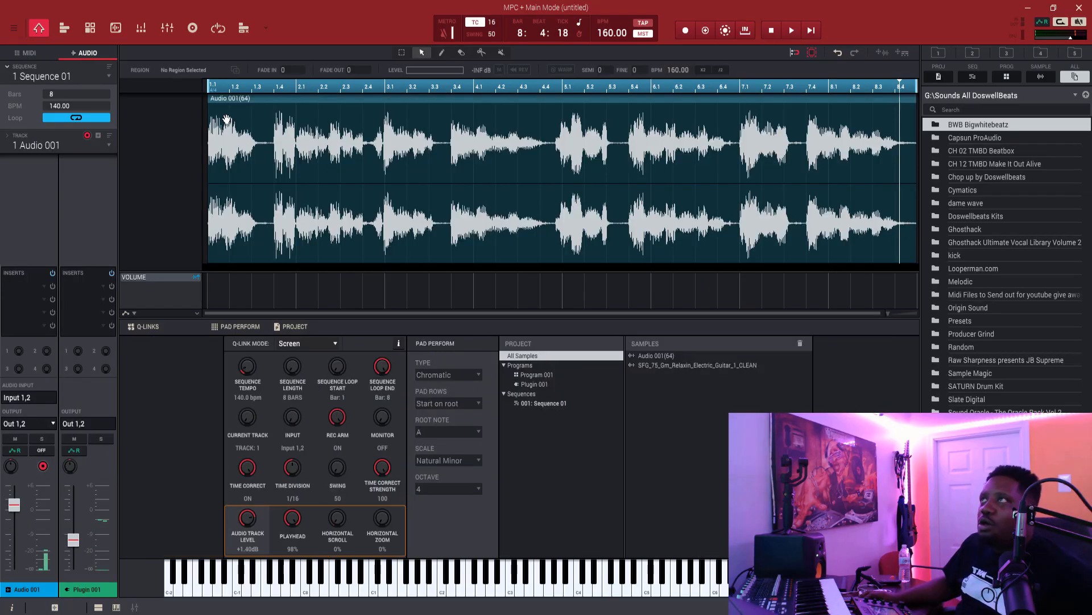
click(44, 282)
click(51, 187)
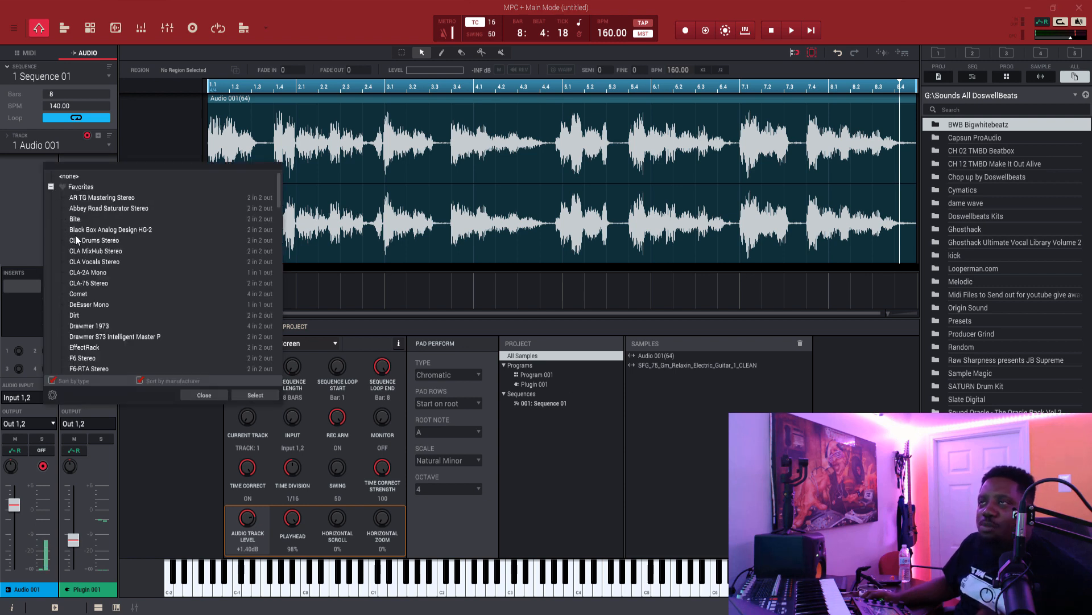
scroll(77, 316, down, 5)
double_click(89, 265)
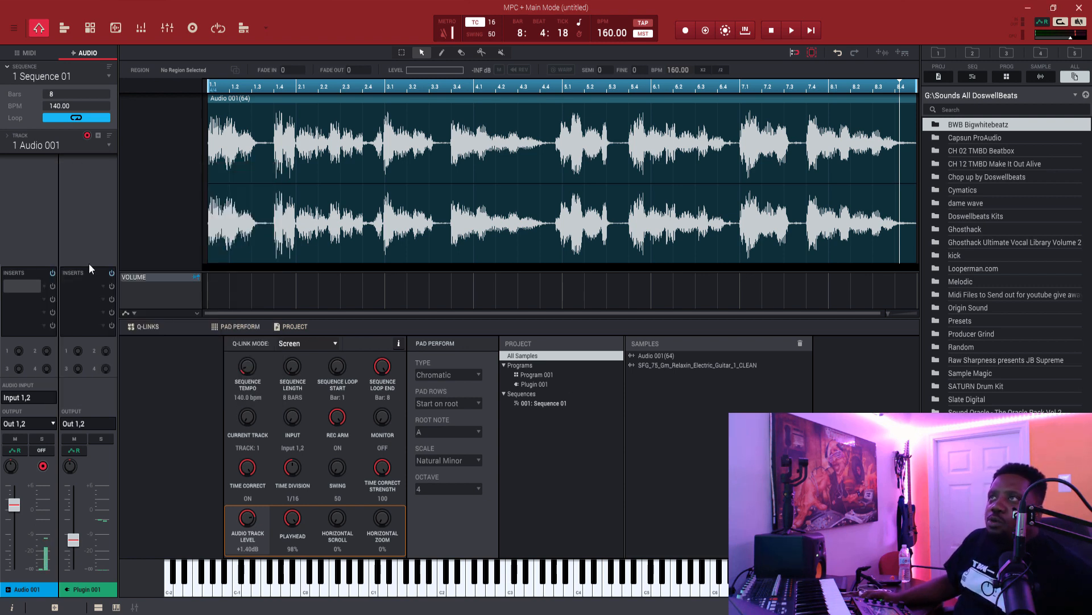
key(space)
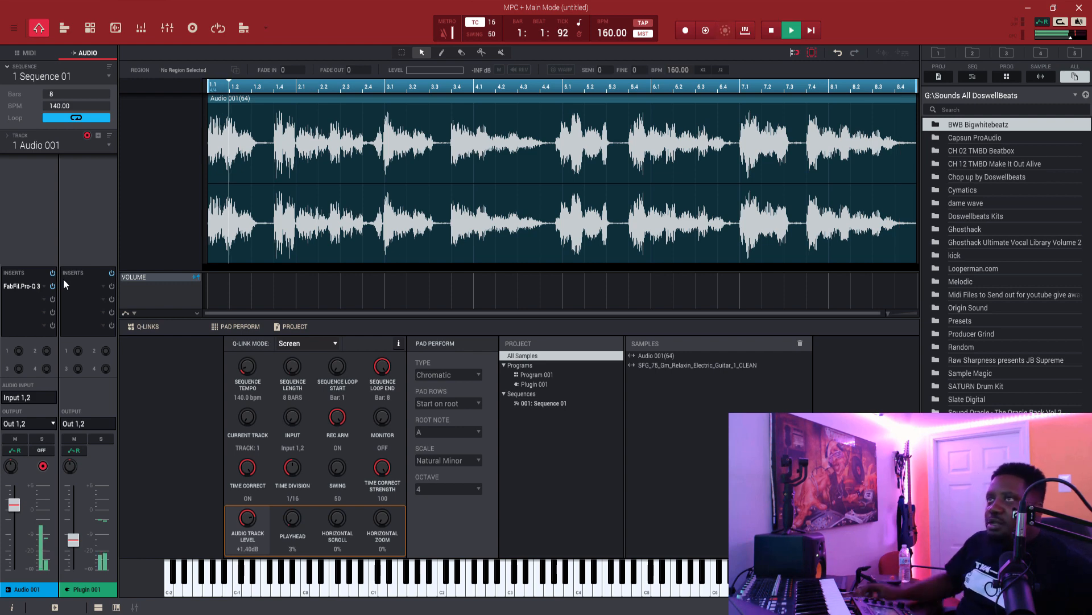
click(30, 286)
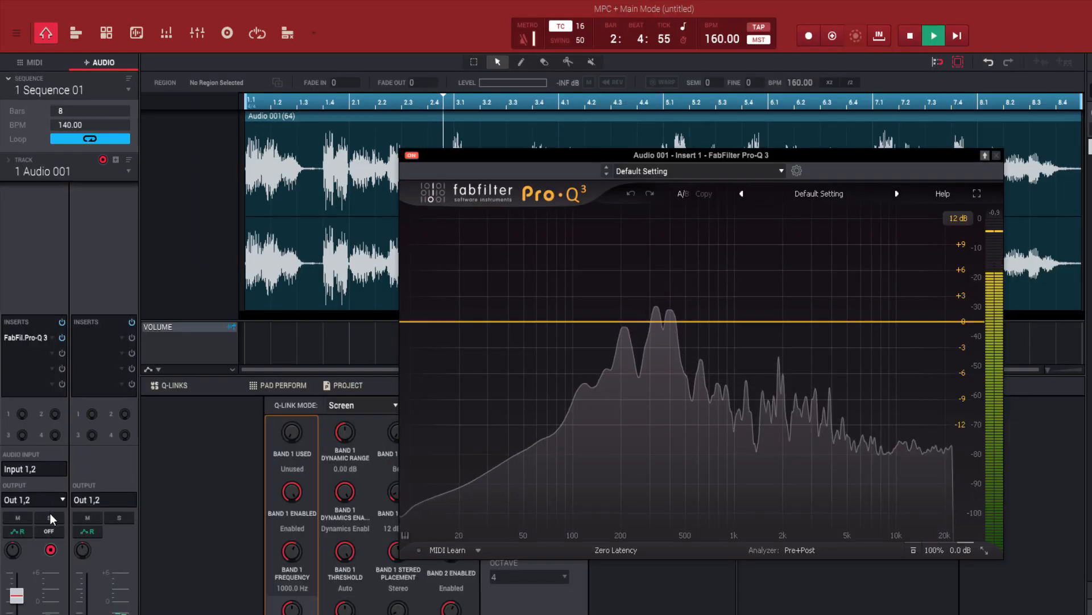
click(42, 438)
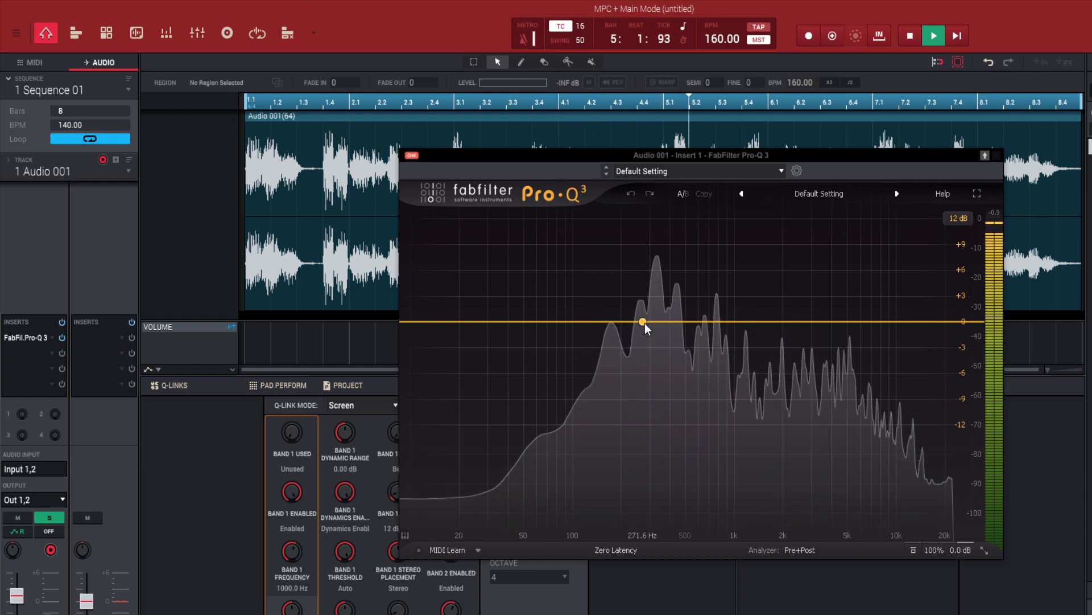
Add a bell cut to the guitar EQ at about 335 Hz with -15.71 dB gain and a Q of 2.538.
drag(643, 322, 649, 464)
drag(647, 377, 641, 423)
scroll(641, 424, down, 3)
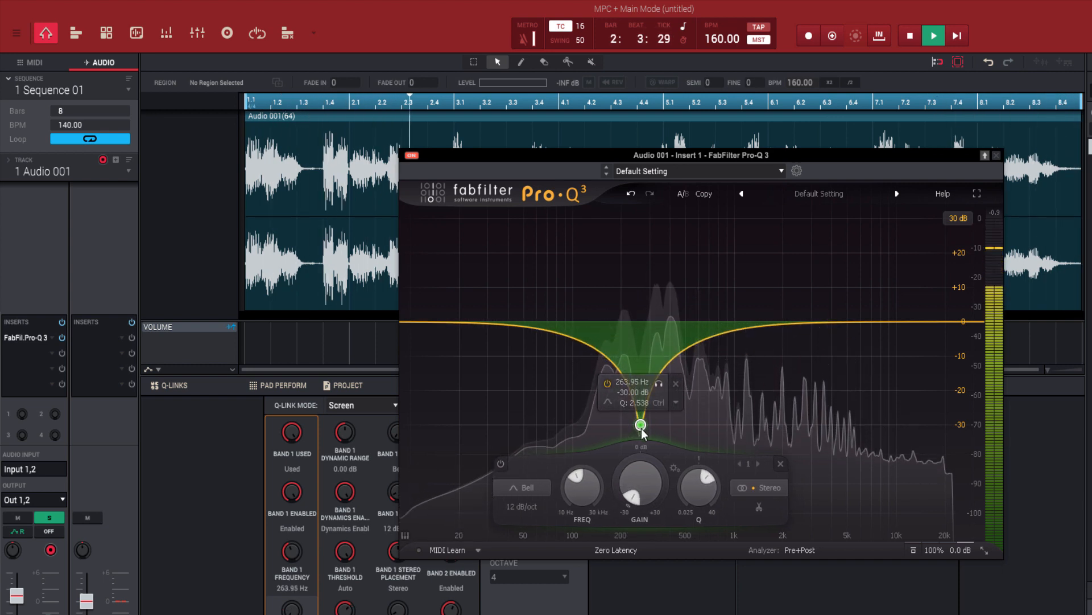
drag(641, 424, 659, 381)
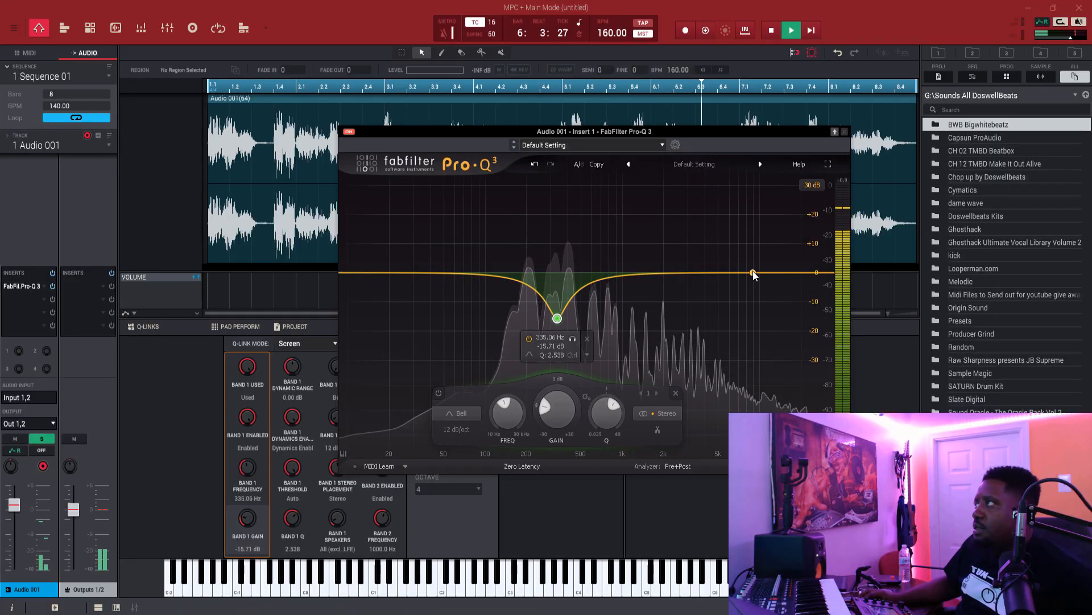
Boost the guitar's highs with a high shelf at about 22.5 kHz, +11.63 dB, plus bell boosts near 2 kHz and 6 kHz.
drag(815, 273, 808, 240)
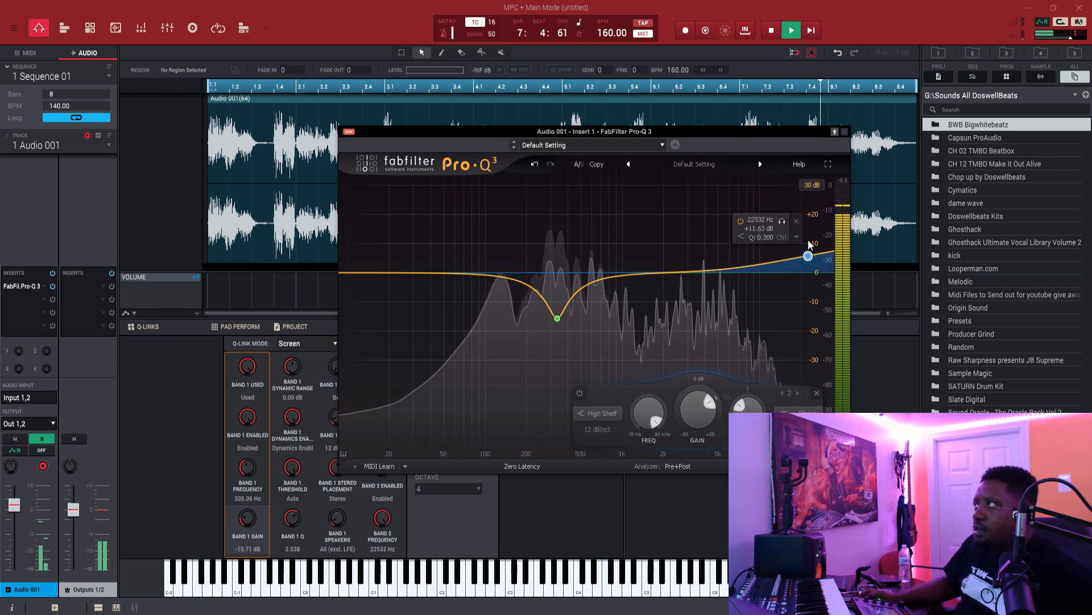
mouse_move(718, 267)
mouse_down()
mouse_move(712, 249)
mouse_move(657, 256)
mouse_move(725, 248)
mouse_up()
click(657, 265)
click(711, 254)
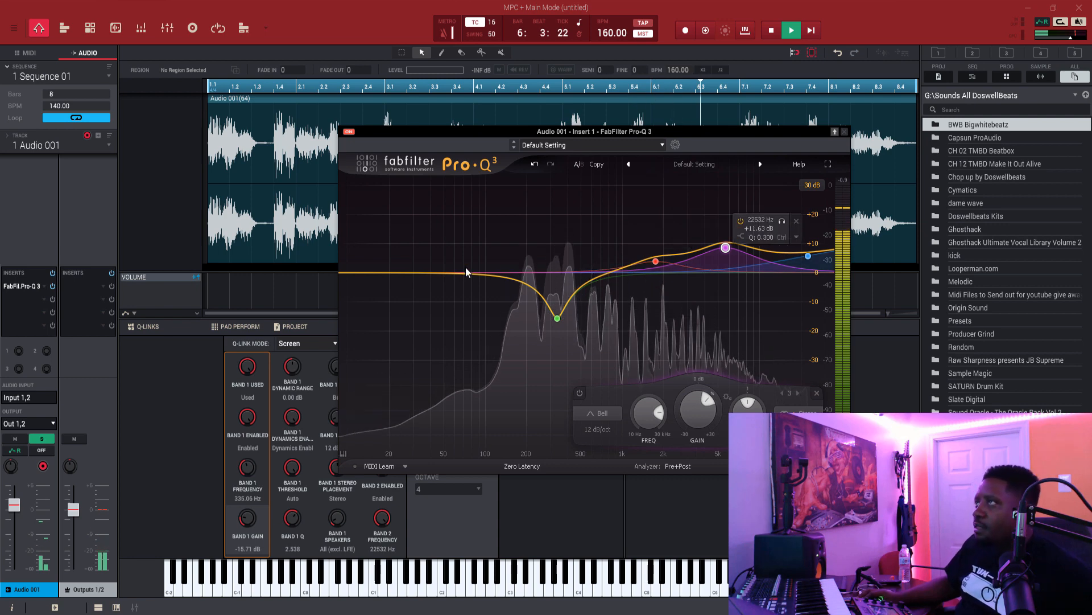
Add a 96 dB/oct low cut at about 50 Hz to the guitar EQ and take Audio 001 out of solo.
click(348, 273)
scroll(348, 274, up, 4)
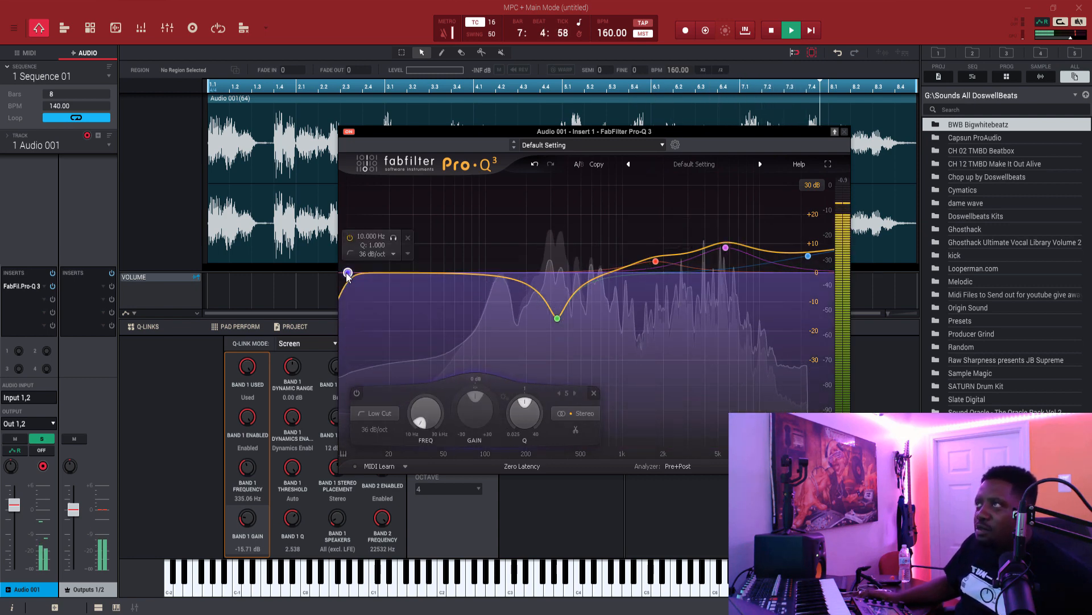
drag(347, 274, 449, 281)
scroll(418, 274, down, 3)
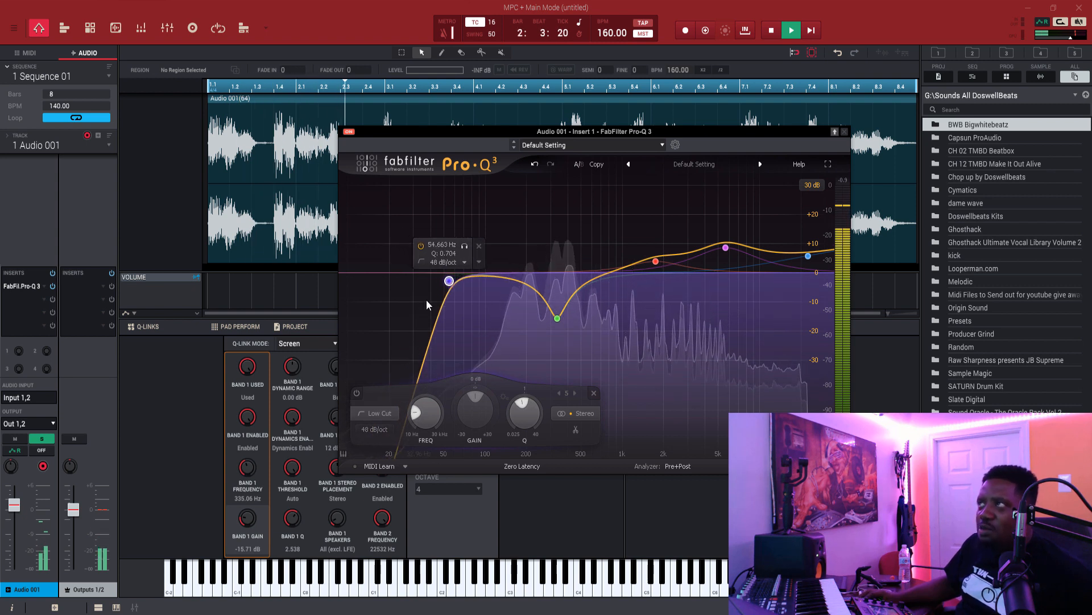
scroll(449, 281, up, 2)
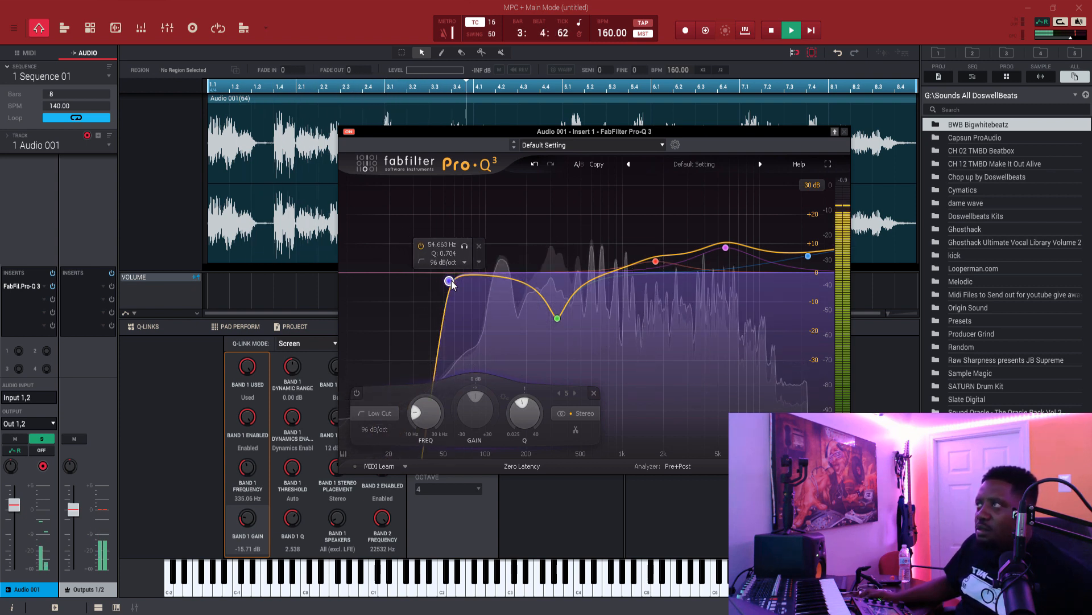
drag(449, 282, 438, 283)
click(44, 441)
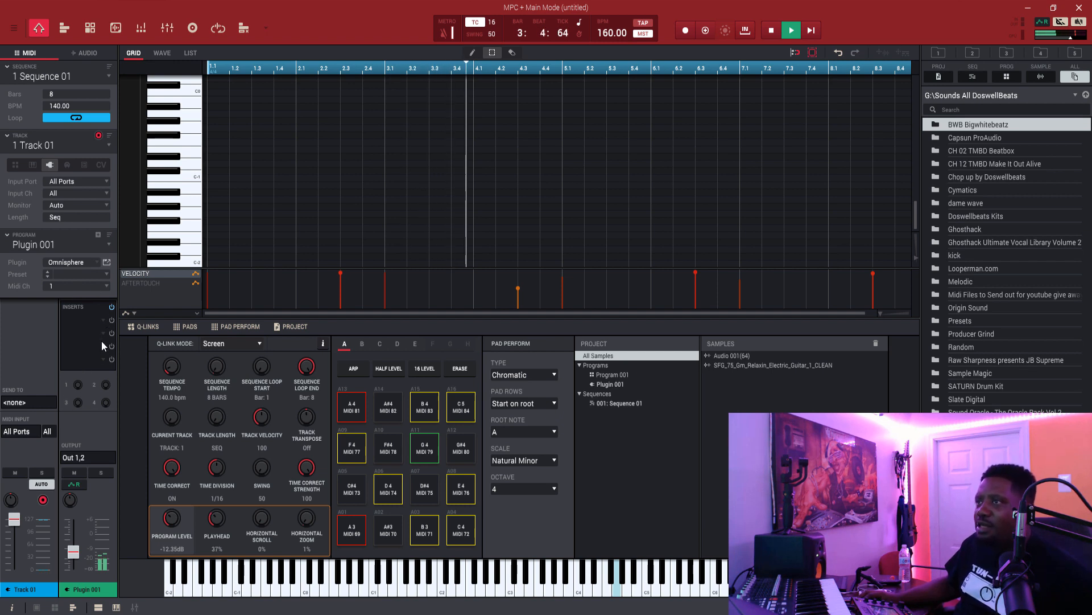
Insert FabFilter Pro-Q 3 in the first insert slot of Plugin 001 and open it.
click(101, 319)
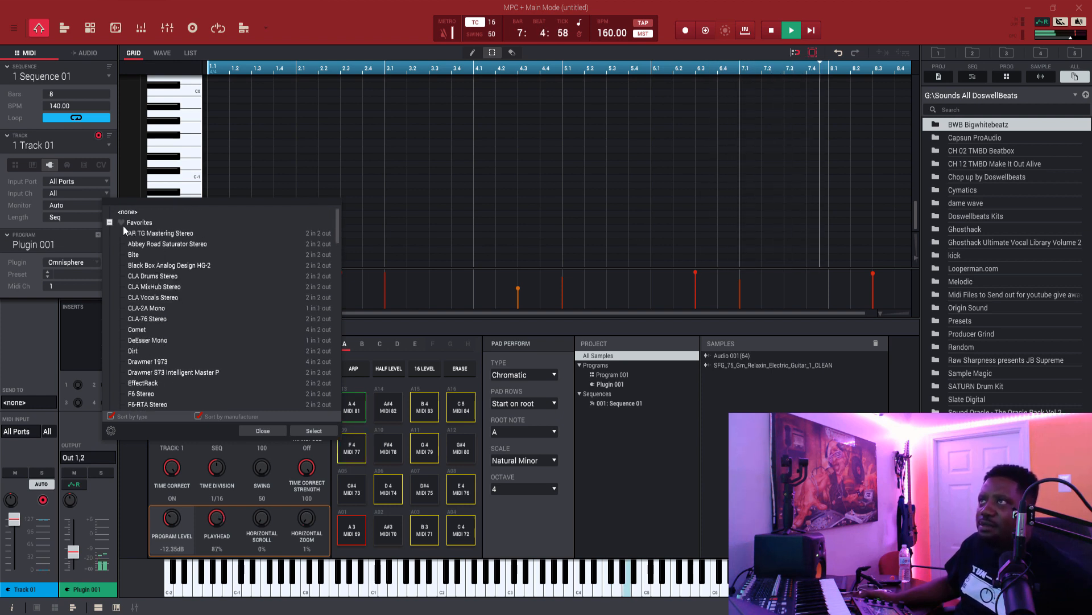
click(110, 222)
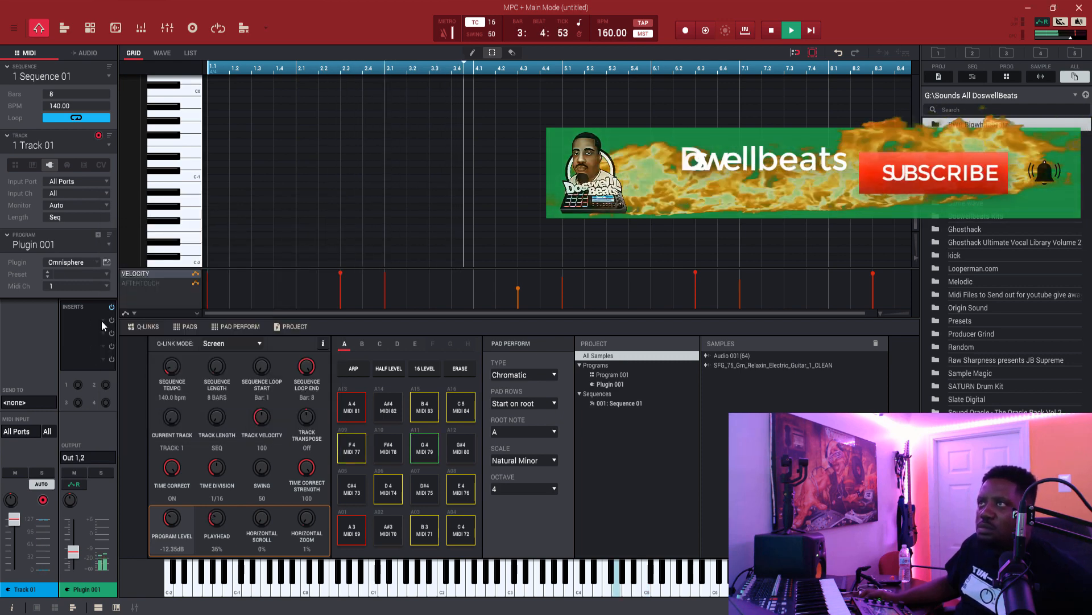
click(108, 224)
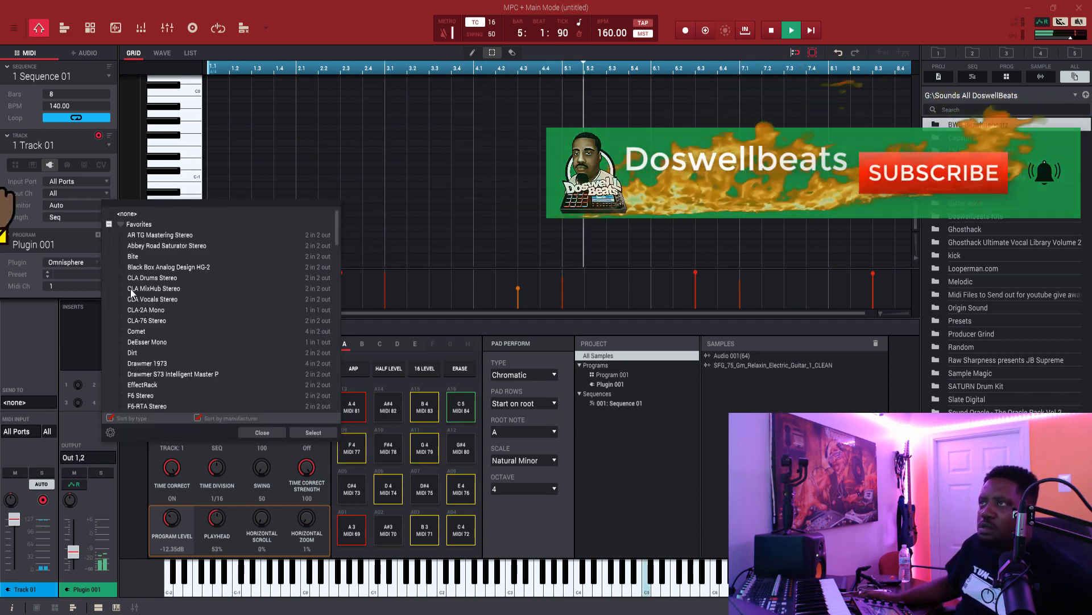
scroll(134, 299, down, 2)
double_click(162, 399)
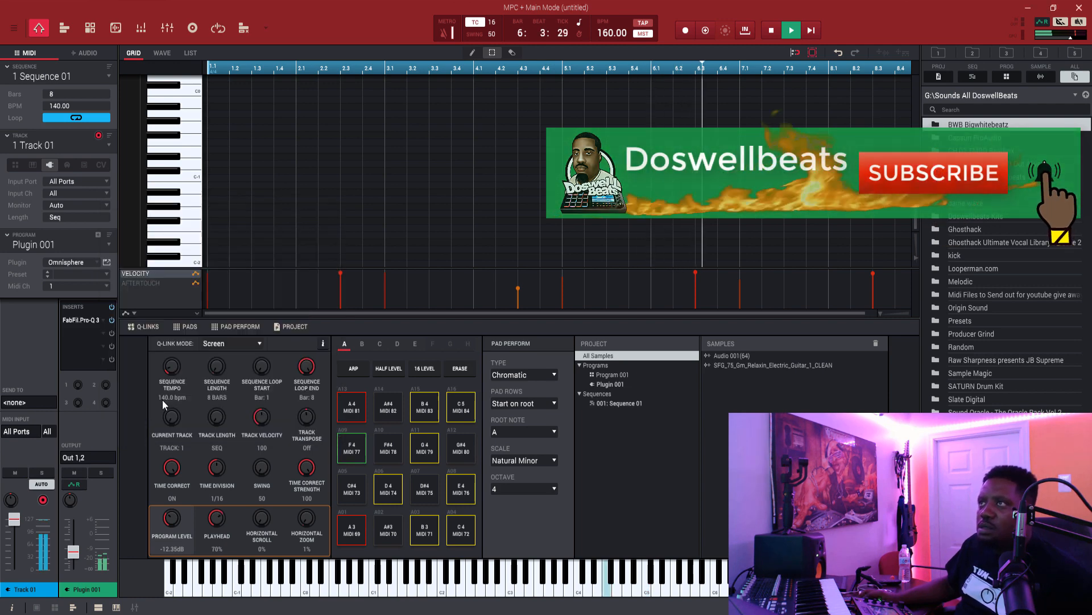
double_click(86, 320)
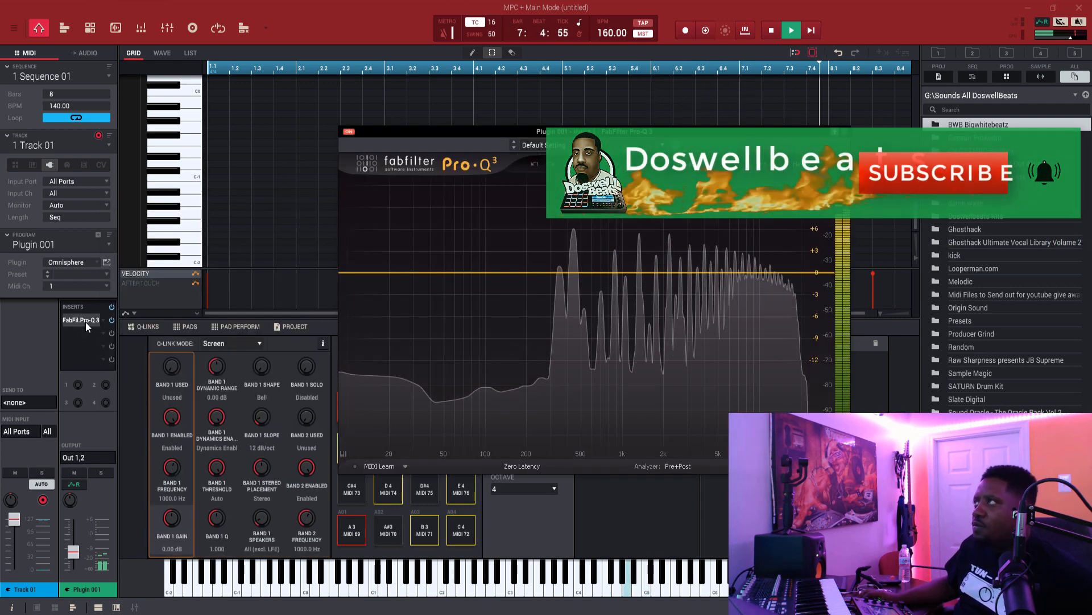
Give the Omnisphere EQ a 48 dB/oct low cut and a high shelf at about 5.87 kHz, -30 dB and Q 2.268.
click(347, 273)
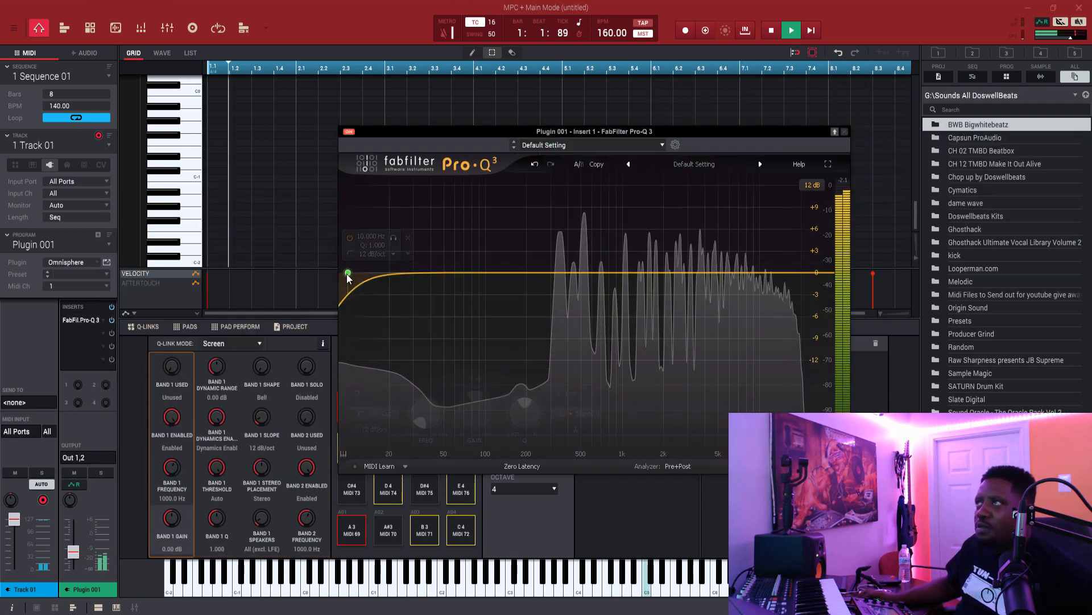
drag(347, 274, 391, 276)
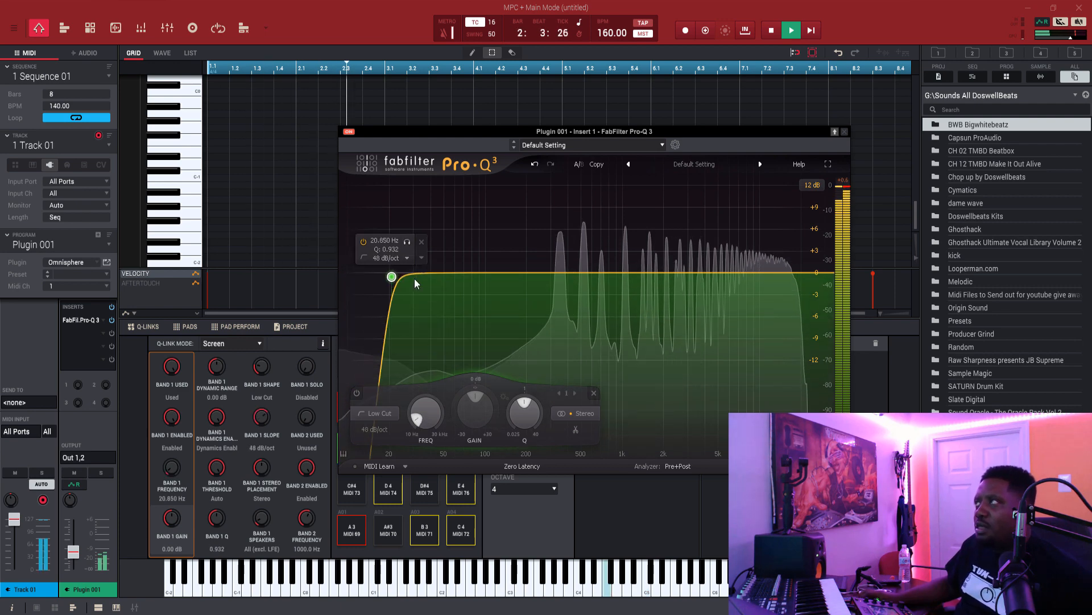
drag(820, 275, 800, 314)
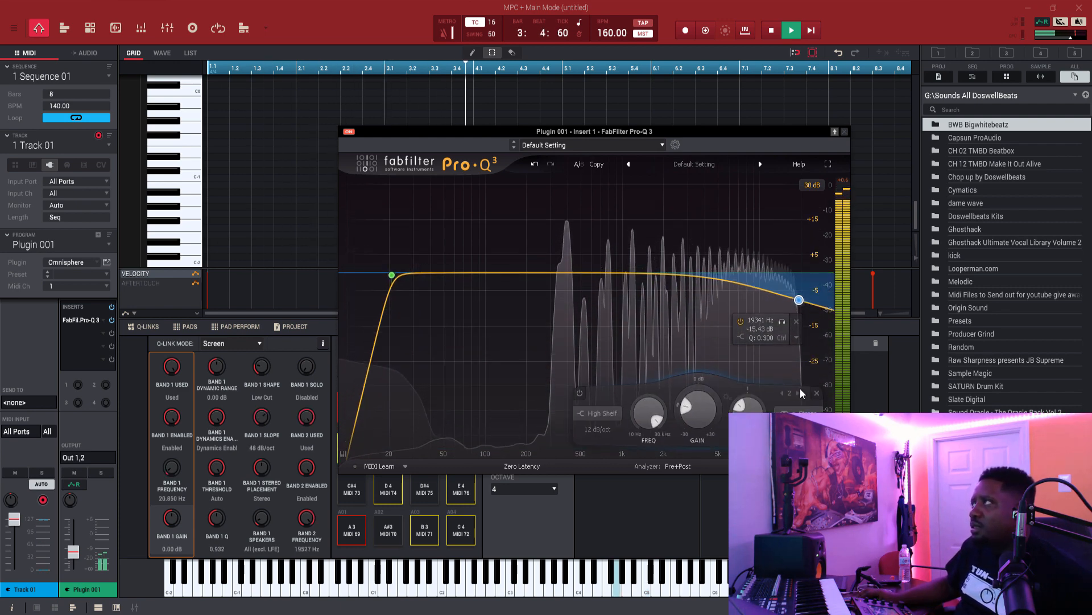
scroll(803, 311, up, 8)
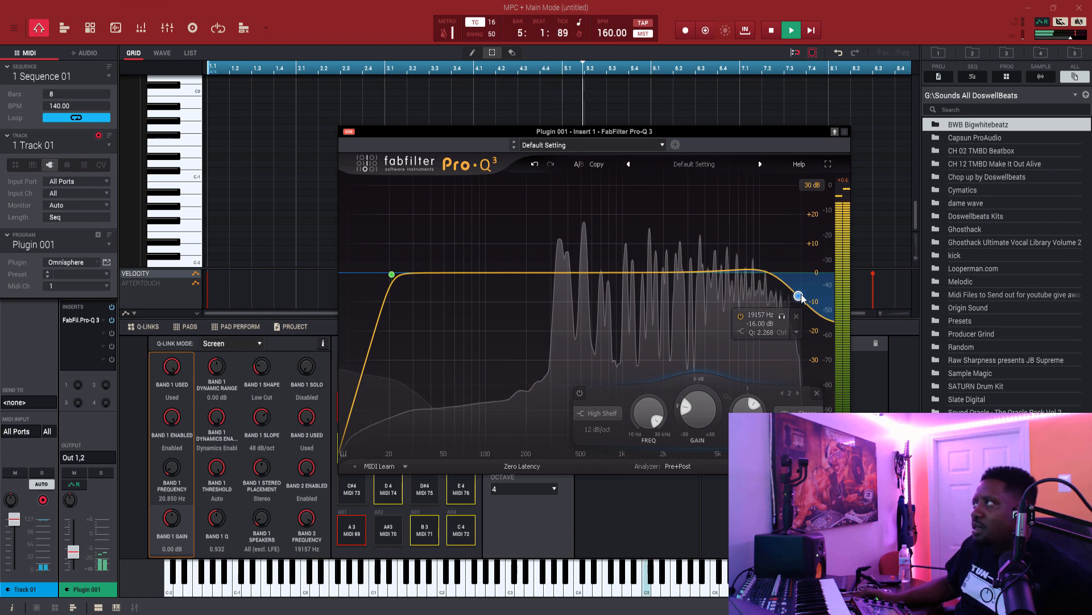
drag(797, 306, 727, 364)
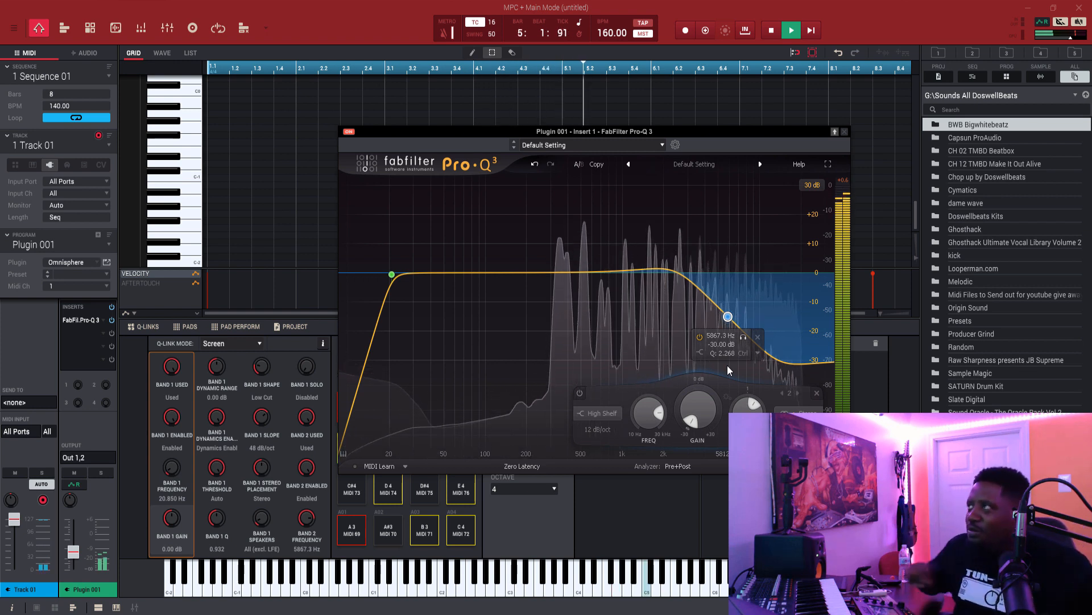
mouse_move(392, 276)
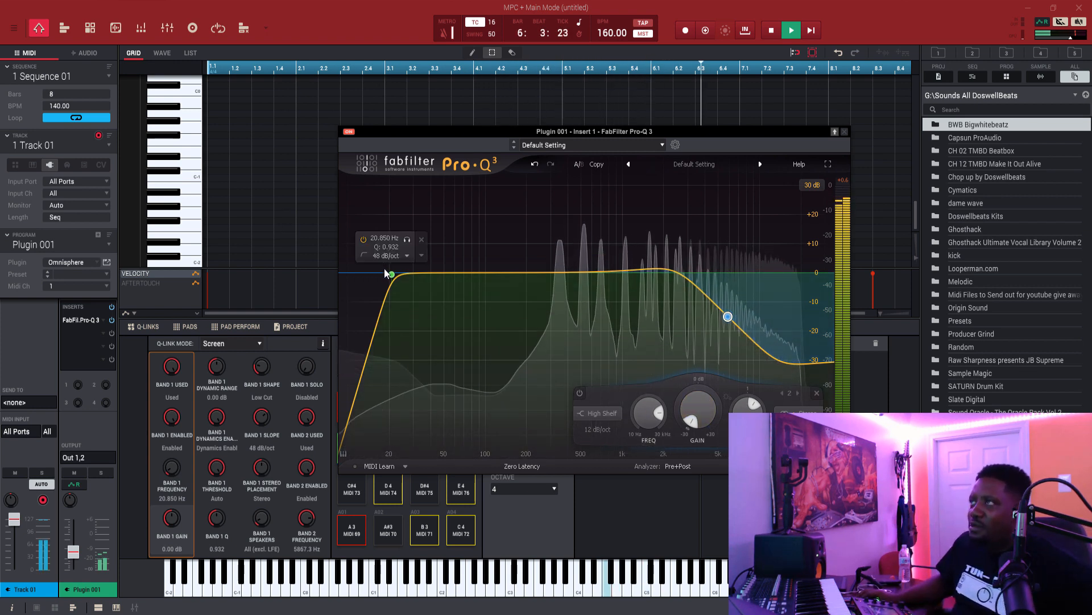
drag(391, 276, 500, 275)
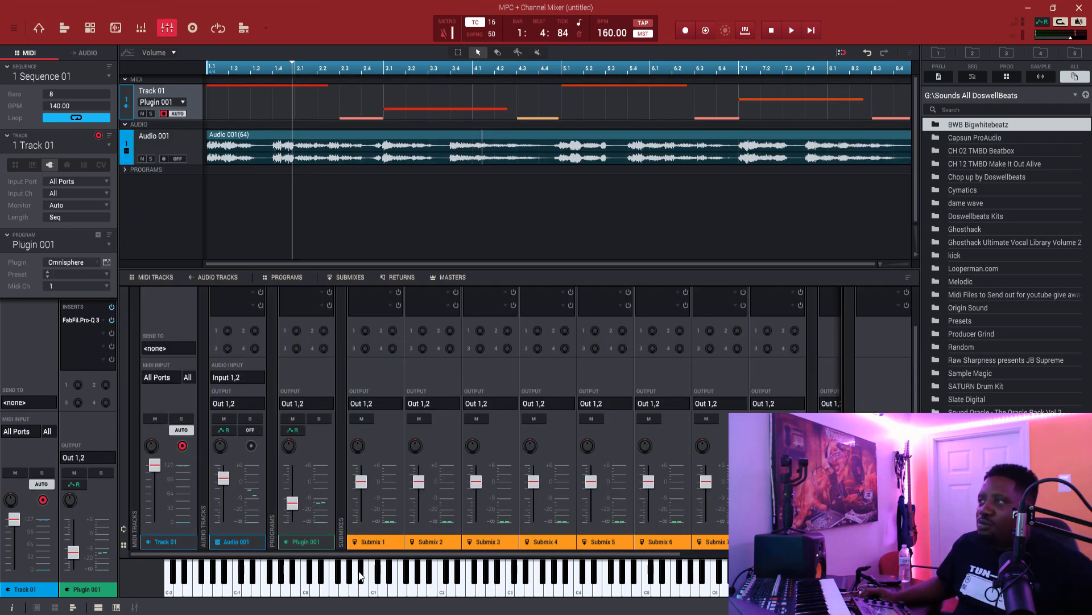
Insert ValhallaVintageVerb in the first insert slot of Return 1 and adjust the reverb's low cut.
drag(266, 554, 612, 552)
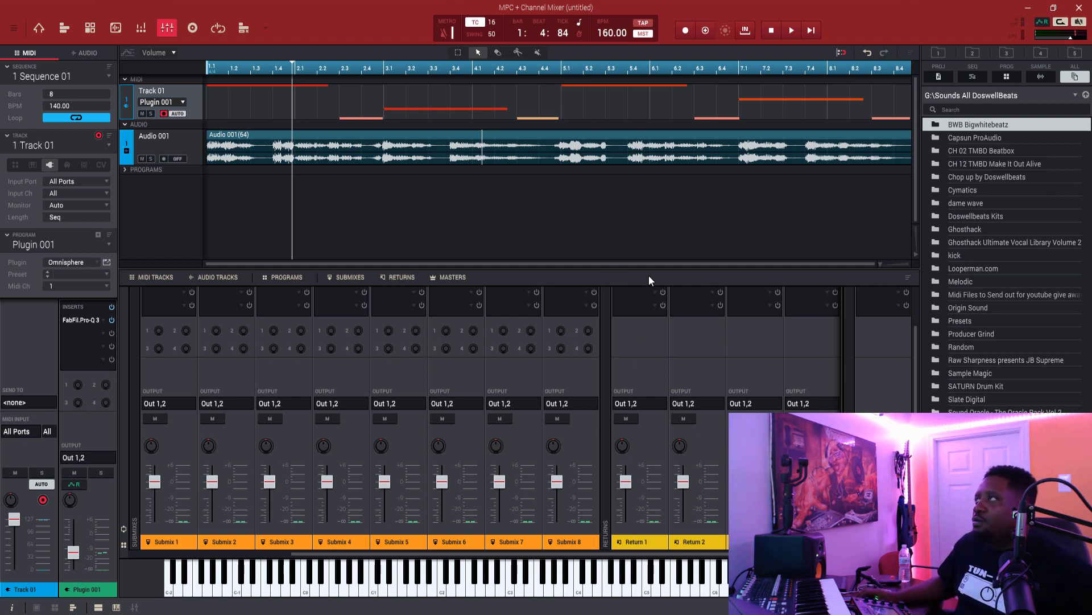
drag(648, 275, 658, 227)
click(660, 240)
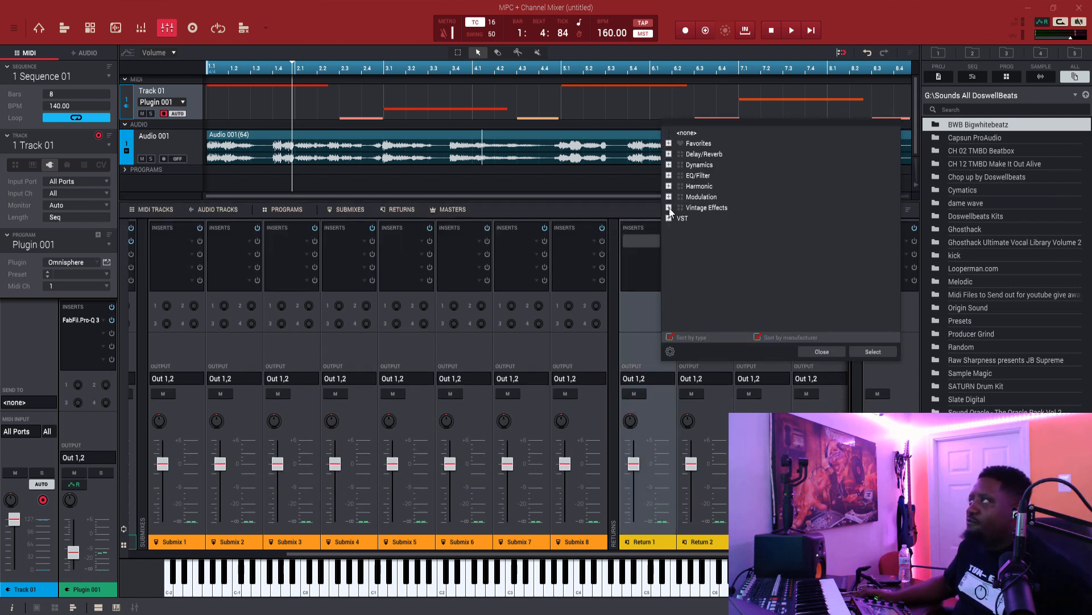
click(669, 219)
scroll(695, 275, down, 5)
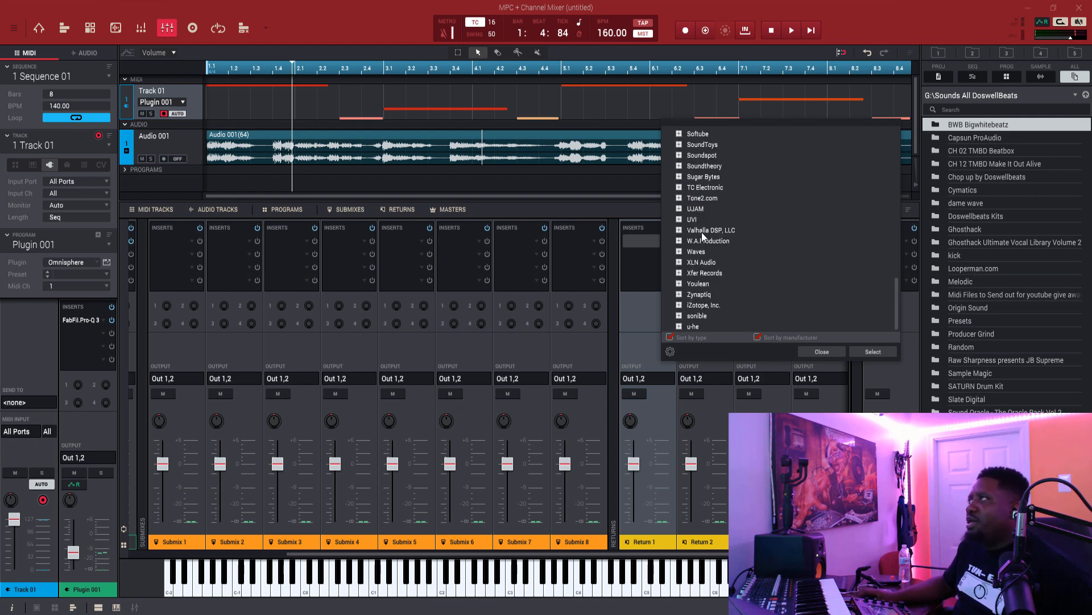
click(679, 230)
double_click(712, 286)
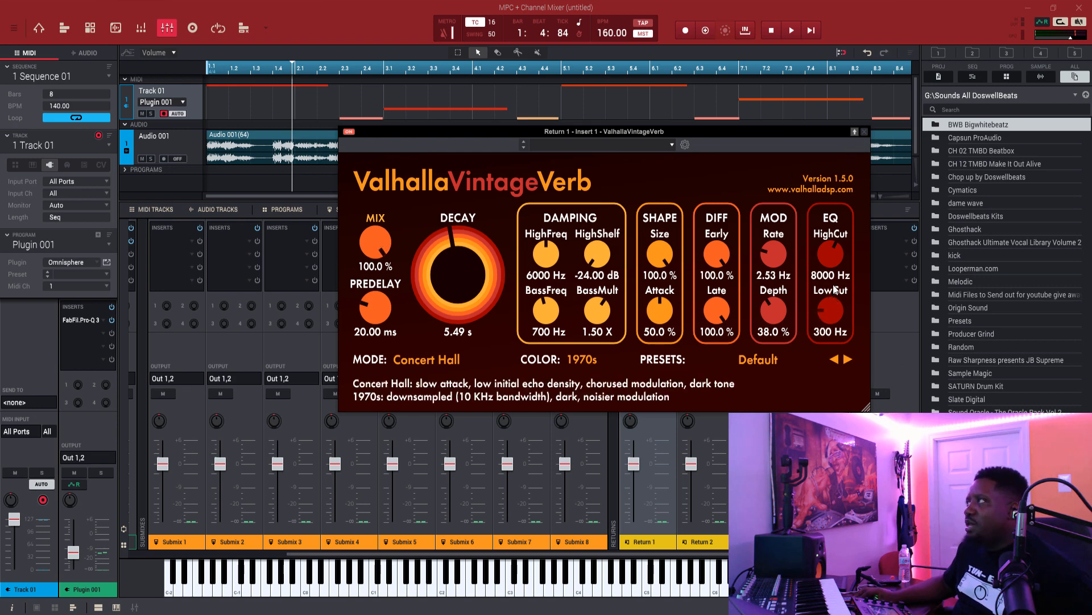
drag(832, 298, 824, 324)
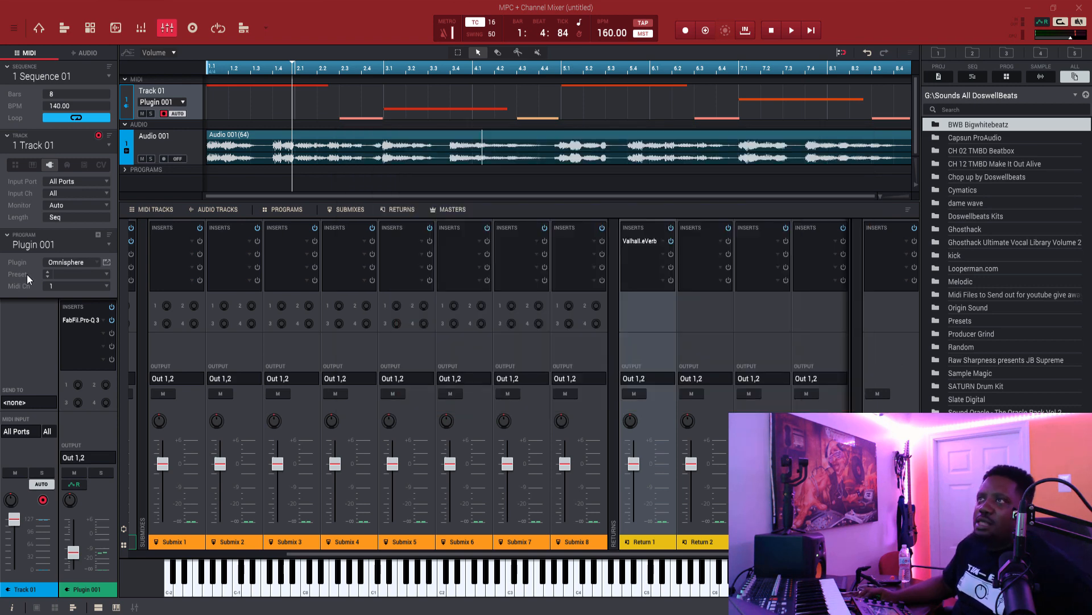
Hide the submix channels and raise Plugin 001's send 1 into the Return 1 reverb by ear during playback.
click(346, 209)
key(space)
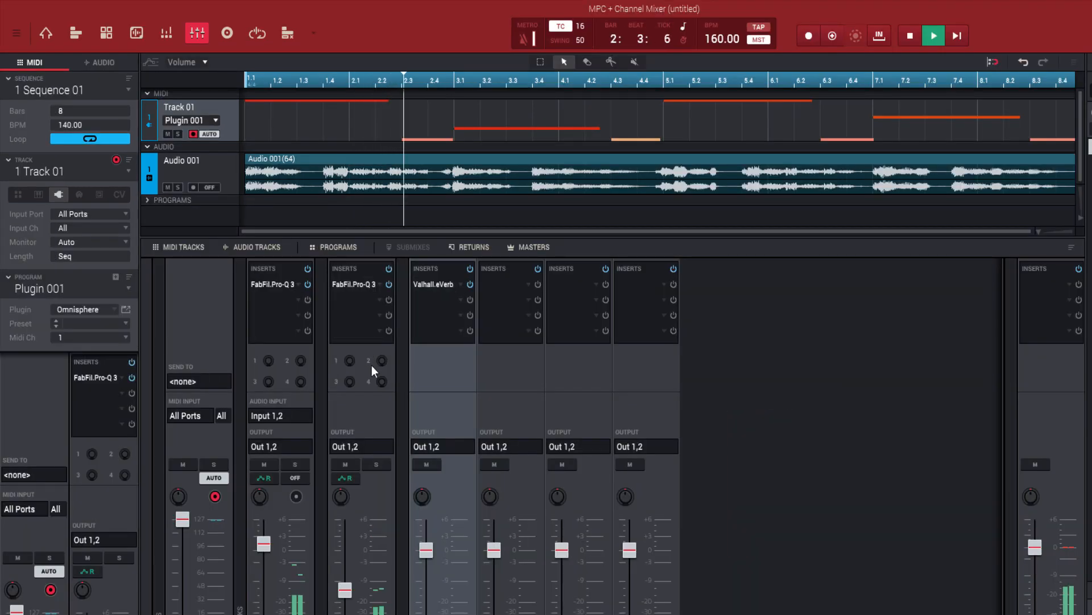
mouse_move(352, 367)
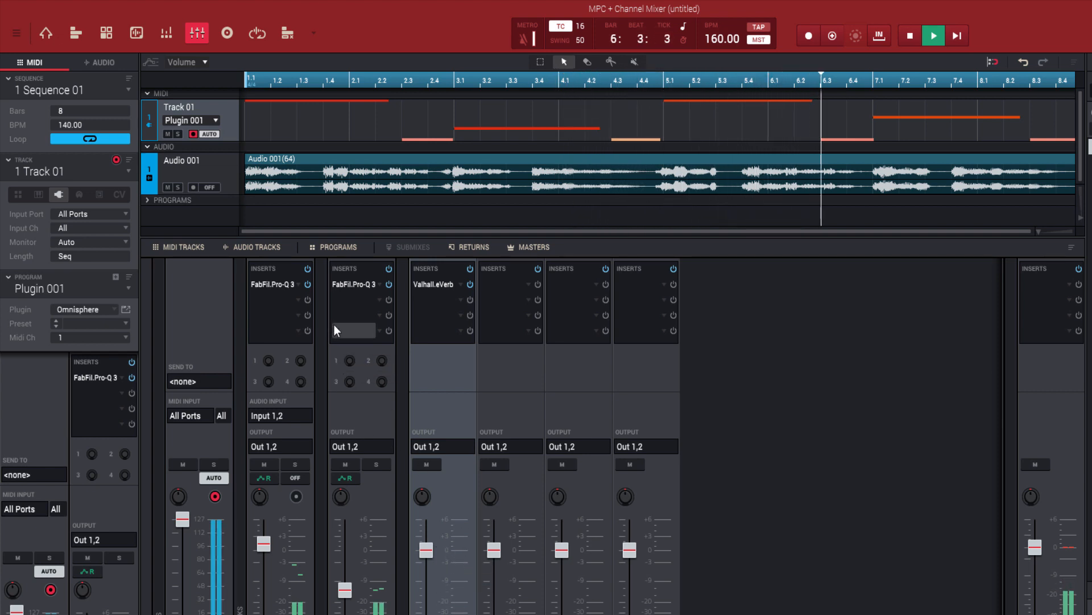
drag(349, 361, 348, 342)
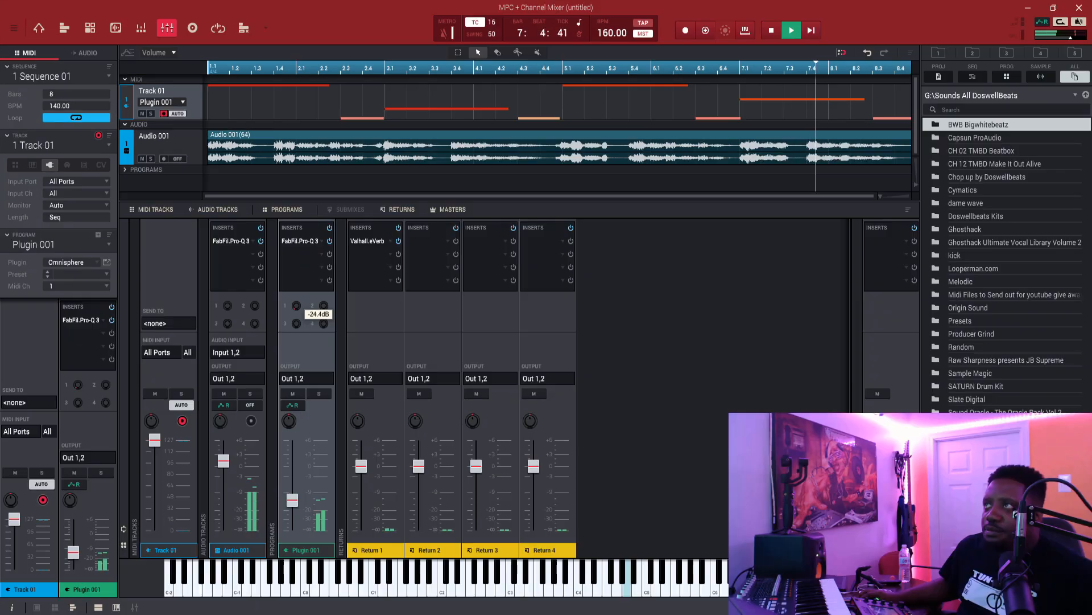
drag(296, 305, 296, 303)
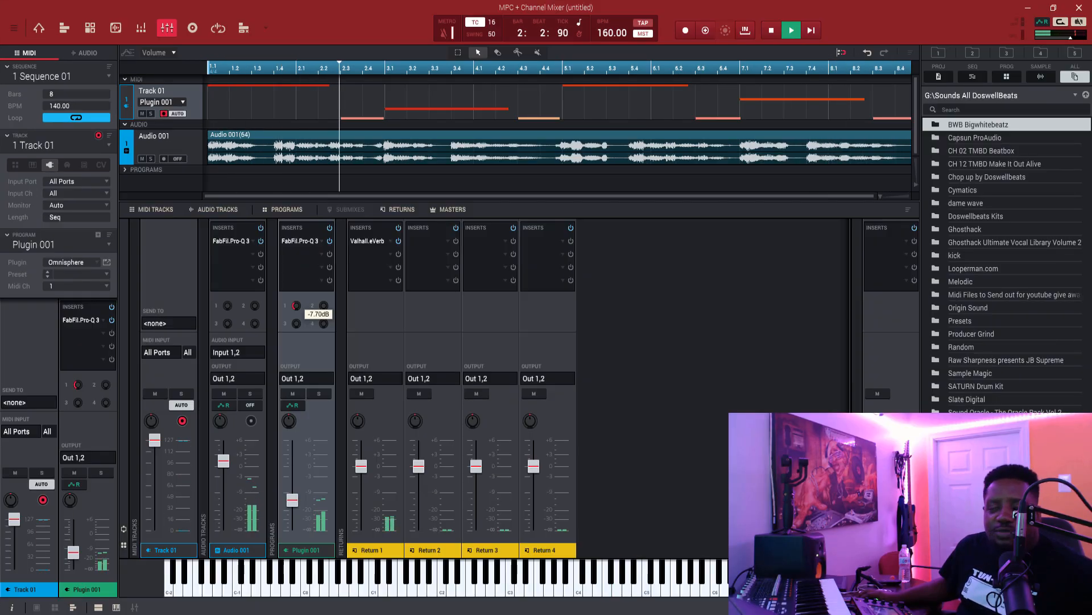
drag(296, 303, 295, 303)
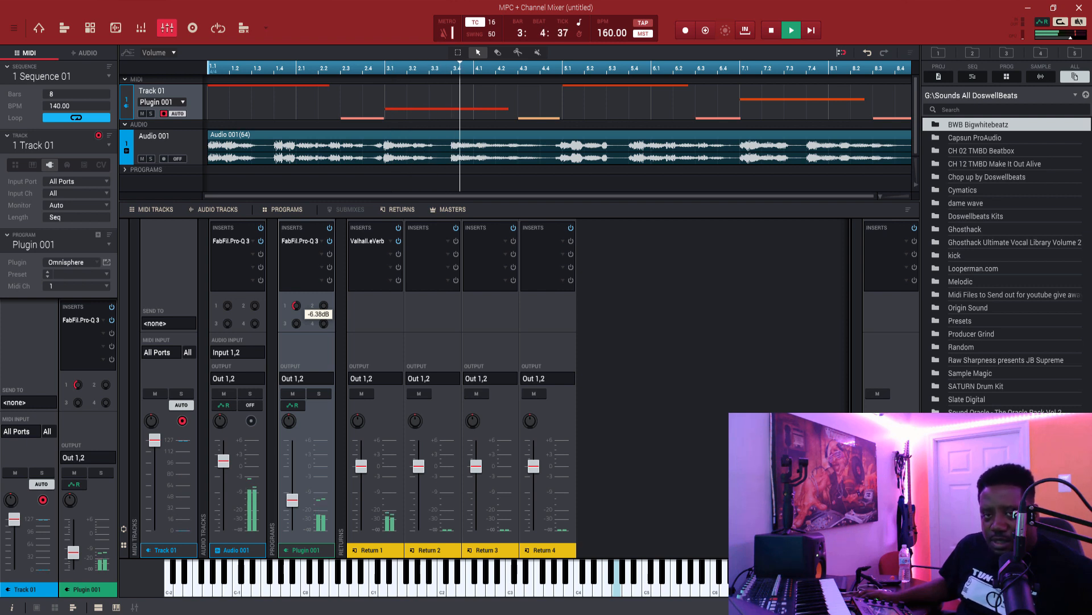
drag(296, 303, 296, 301)
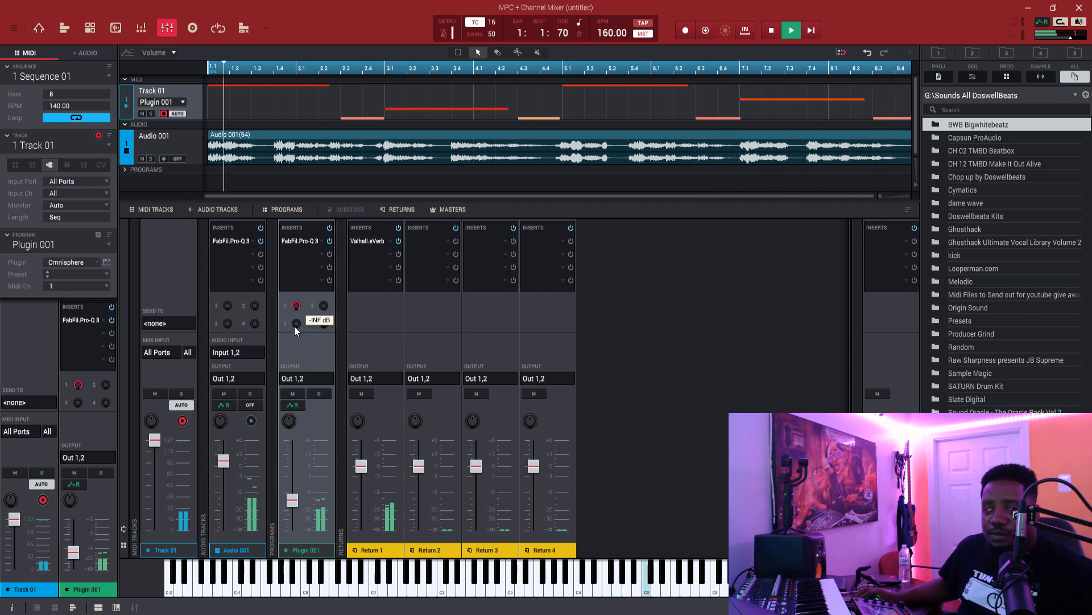
drag(299, 305, 299, 315)
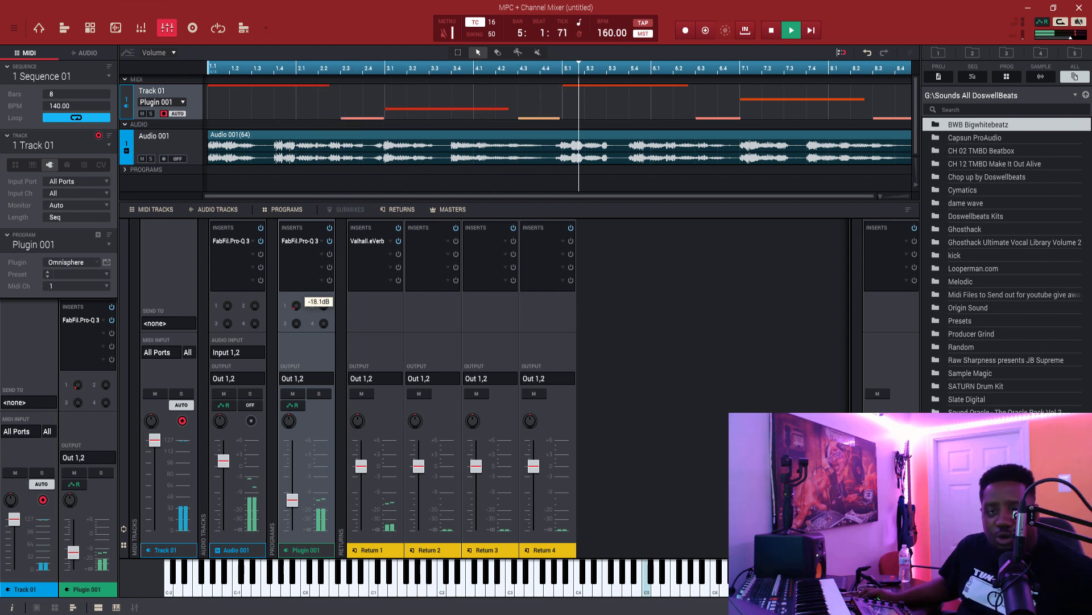
drag(299, 322, 299, 312)
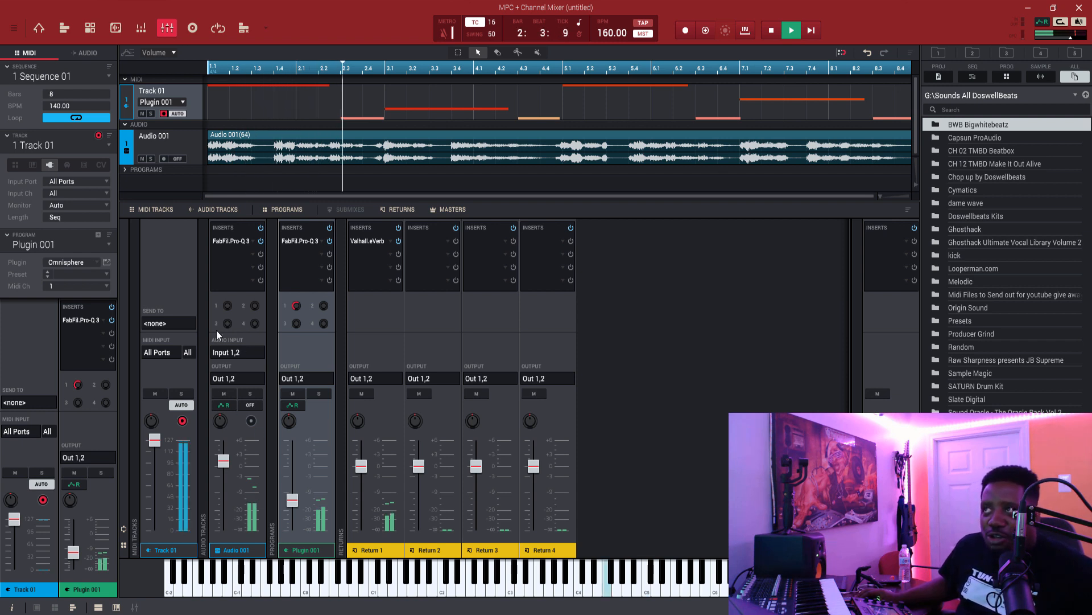
Set Audio 001's send 1 into the Return 1 reverb to about -15 dB.
mouse_move(228, 306)
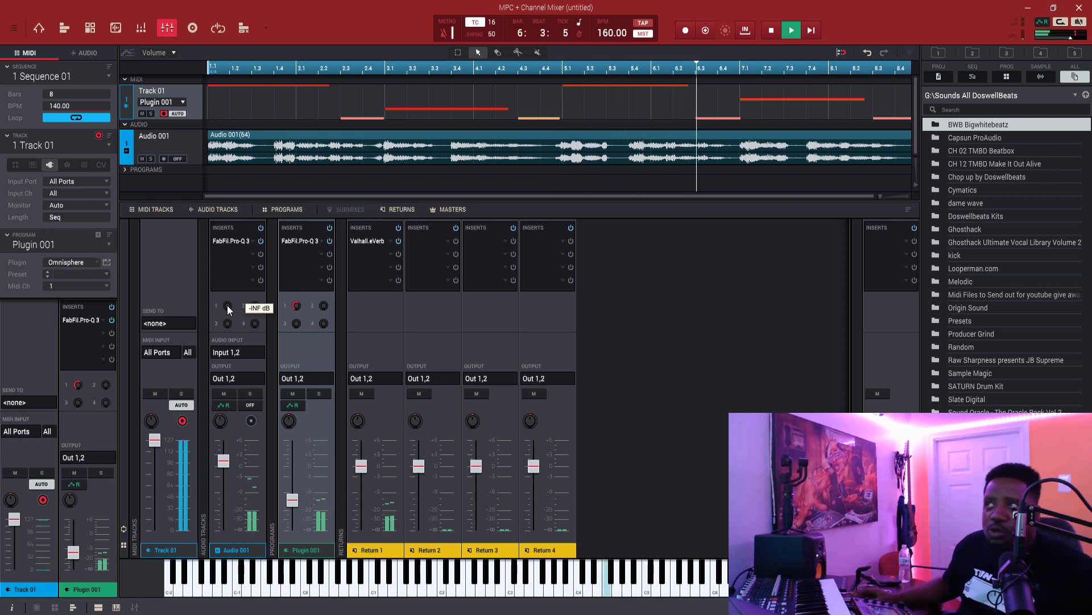
click(227, 305)
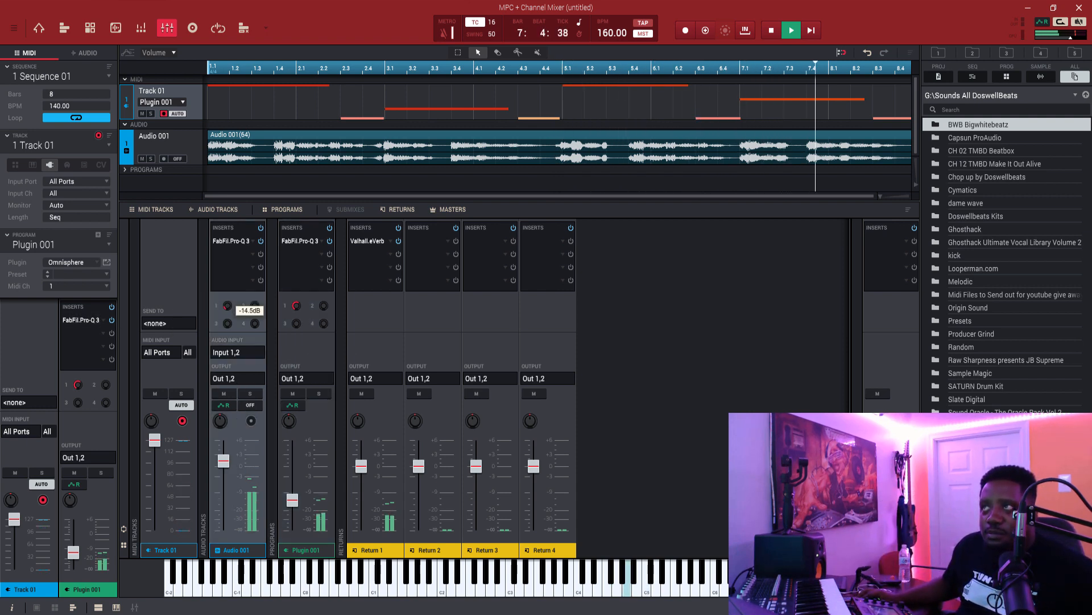
drag(228, 305, 228, 287)
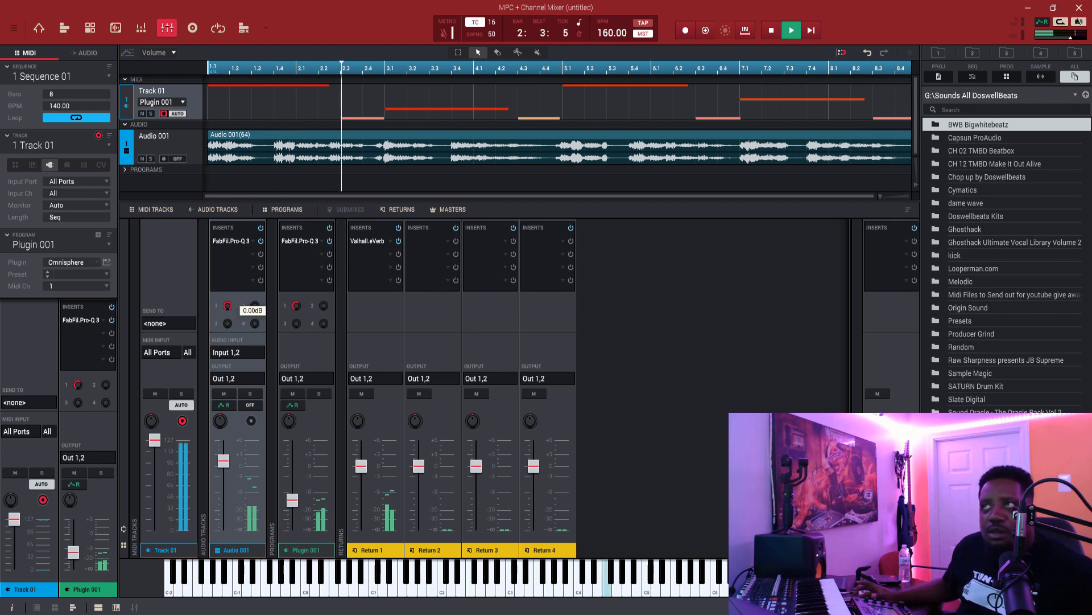
drag(228, 305, 230, 306)
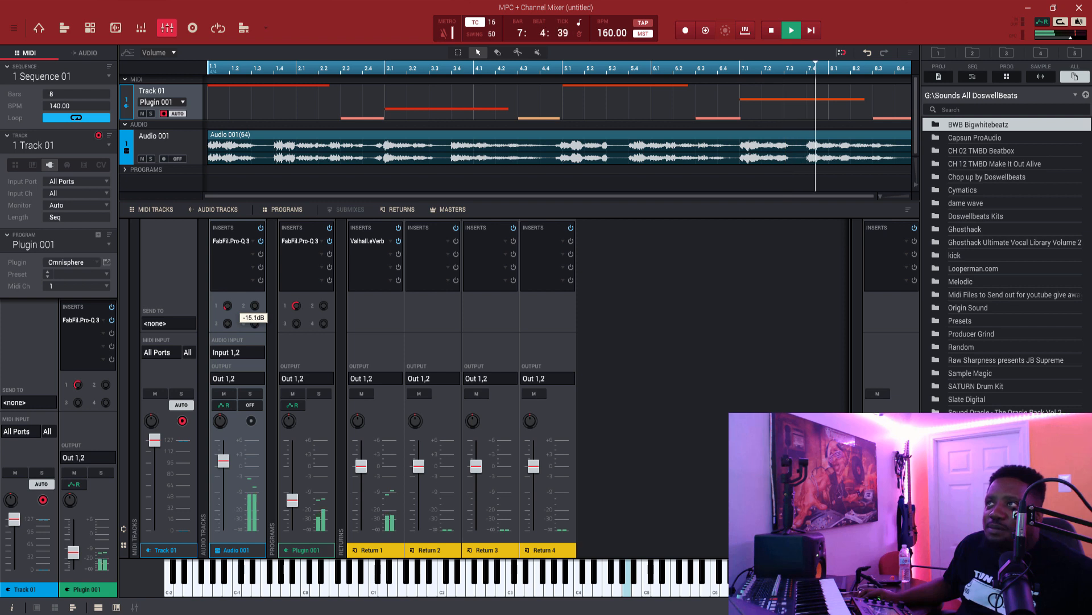
drag(229, 306, 227, 302)
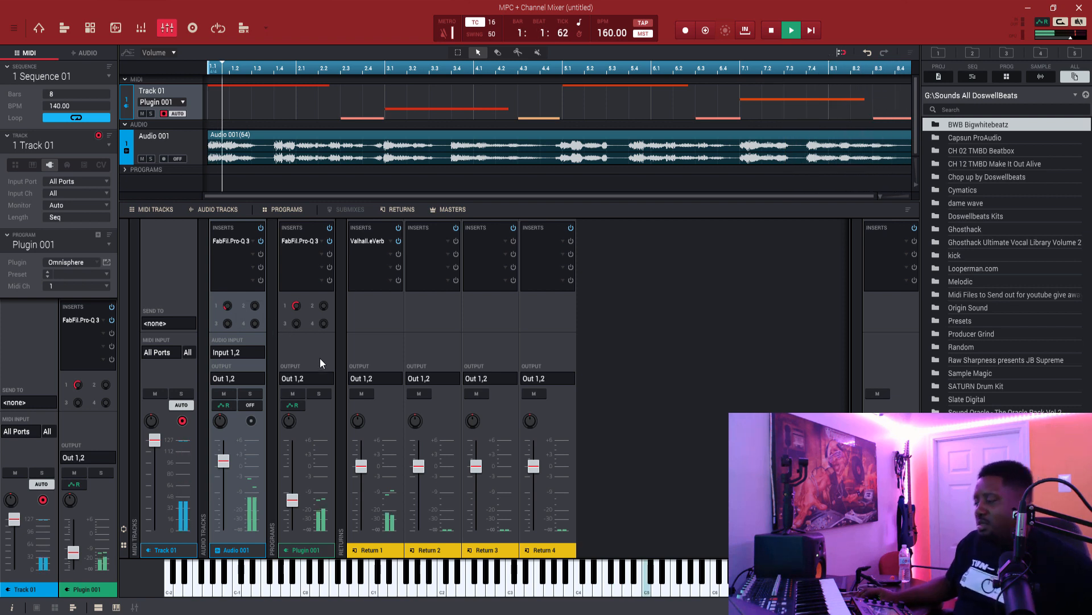